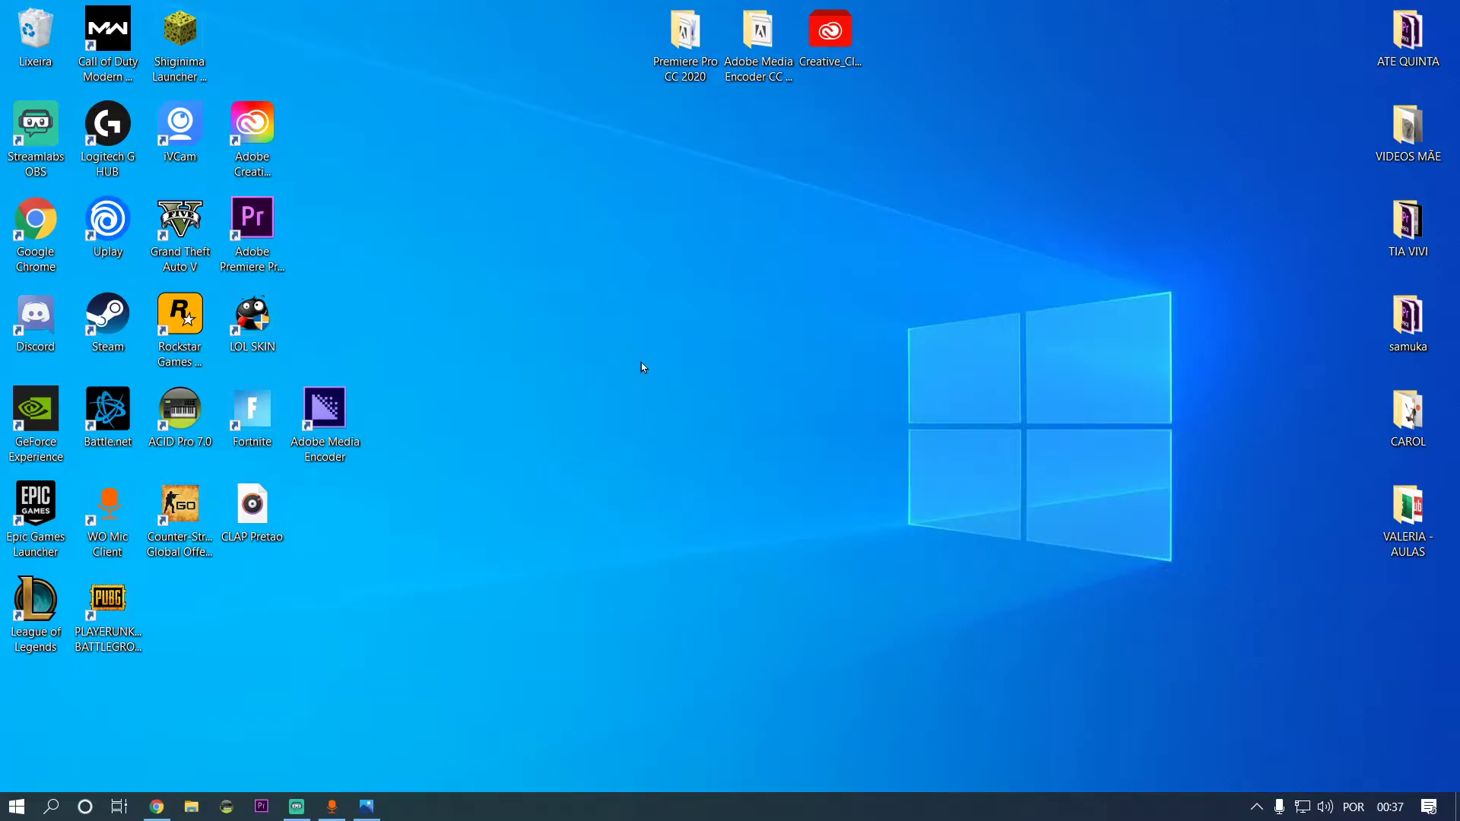
Create a new folder on the desktop and name it 2º ano
right_click(682, 258)
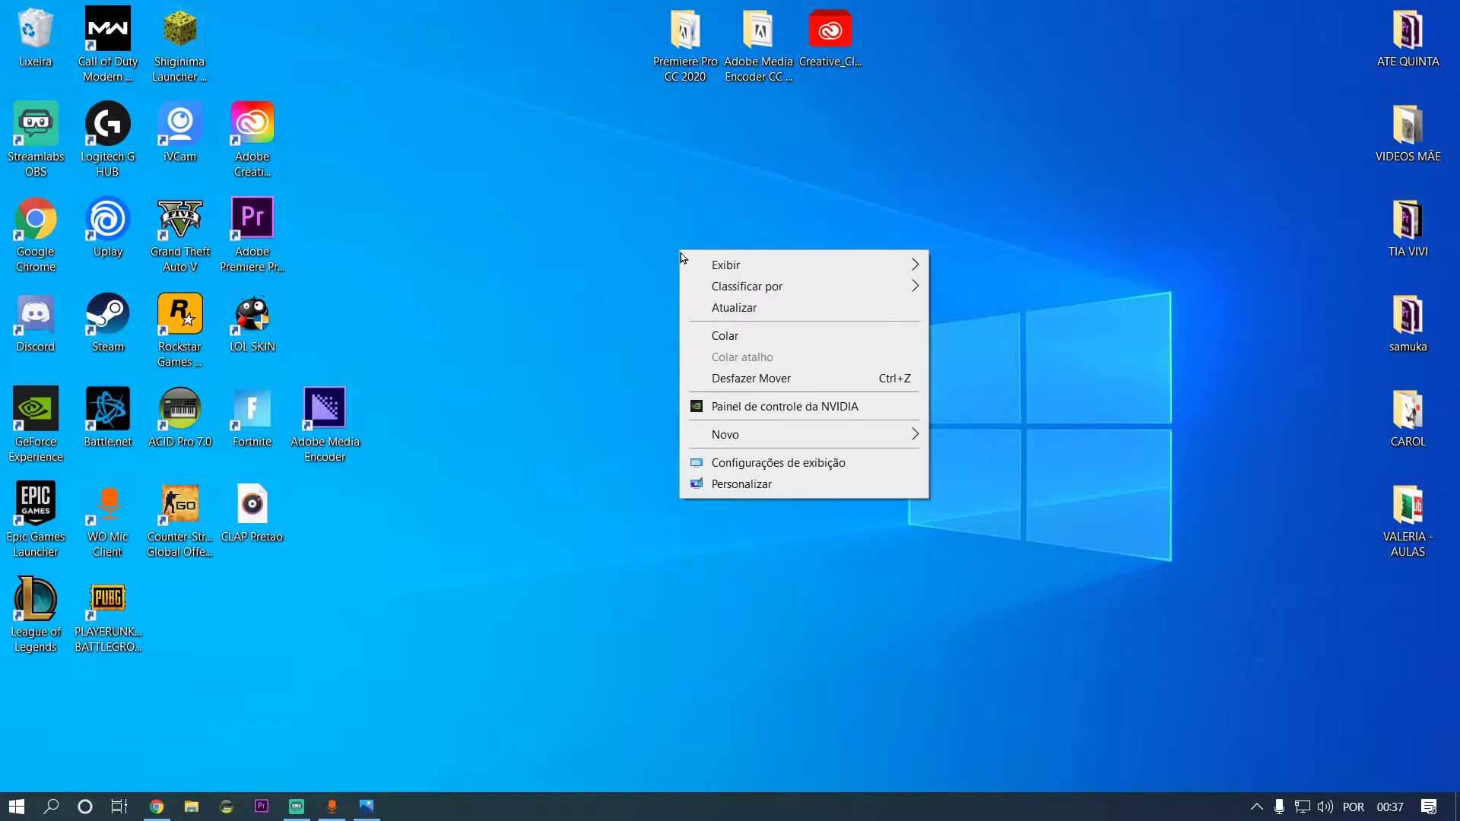
mouse_move(735, 436)
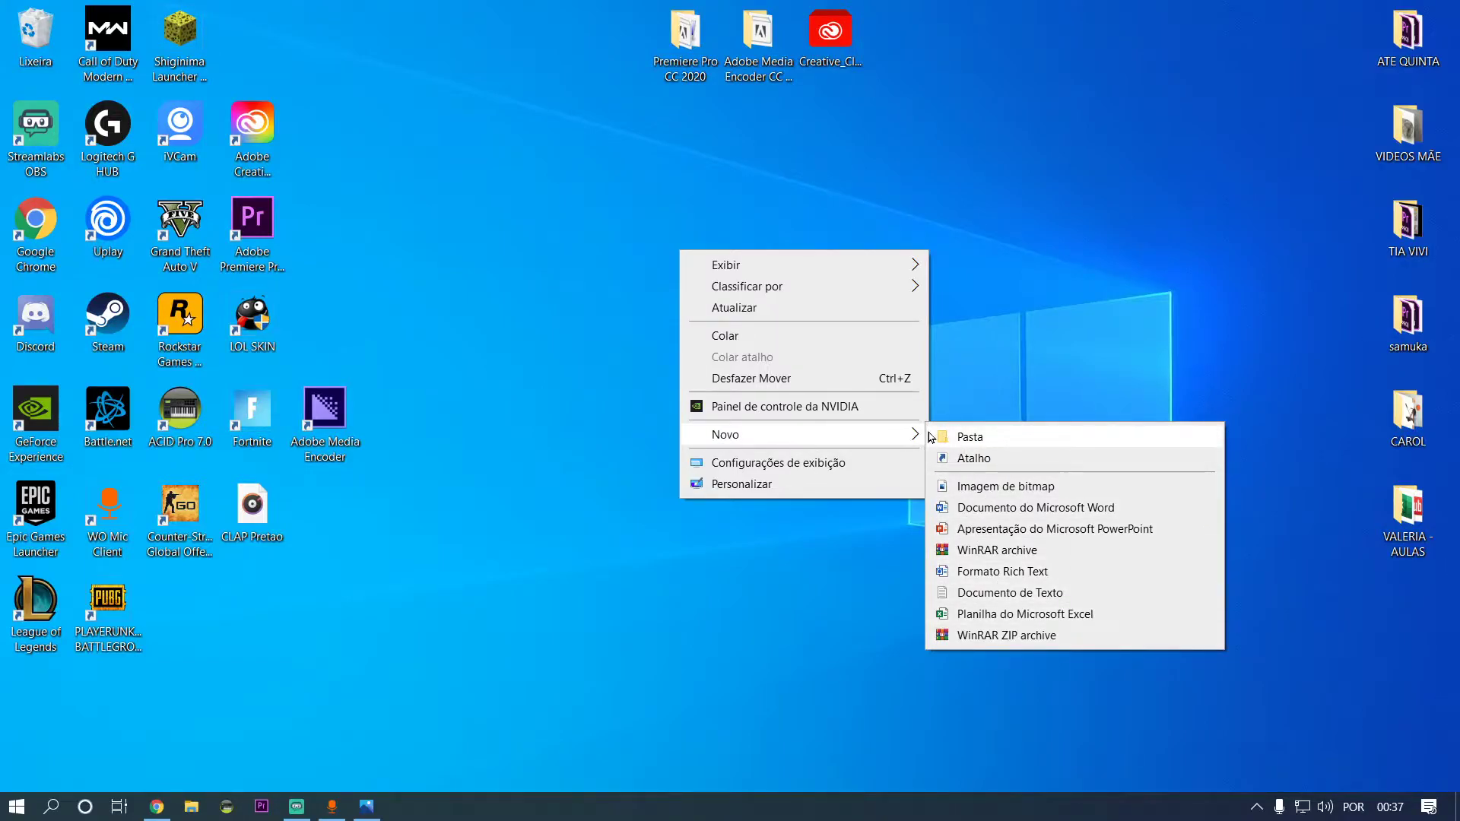
left_click(969, 441)
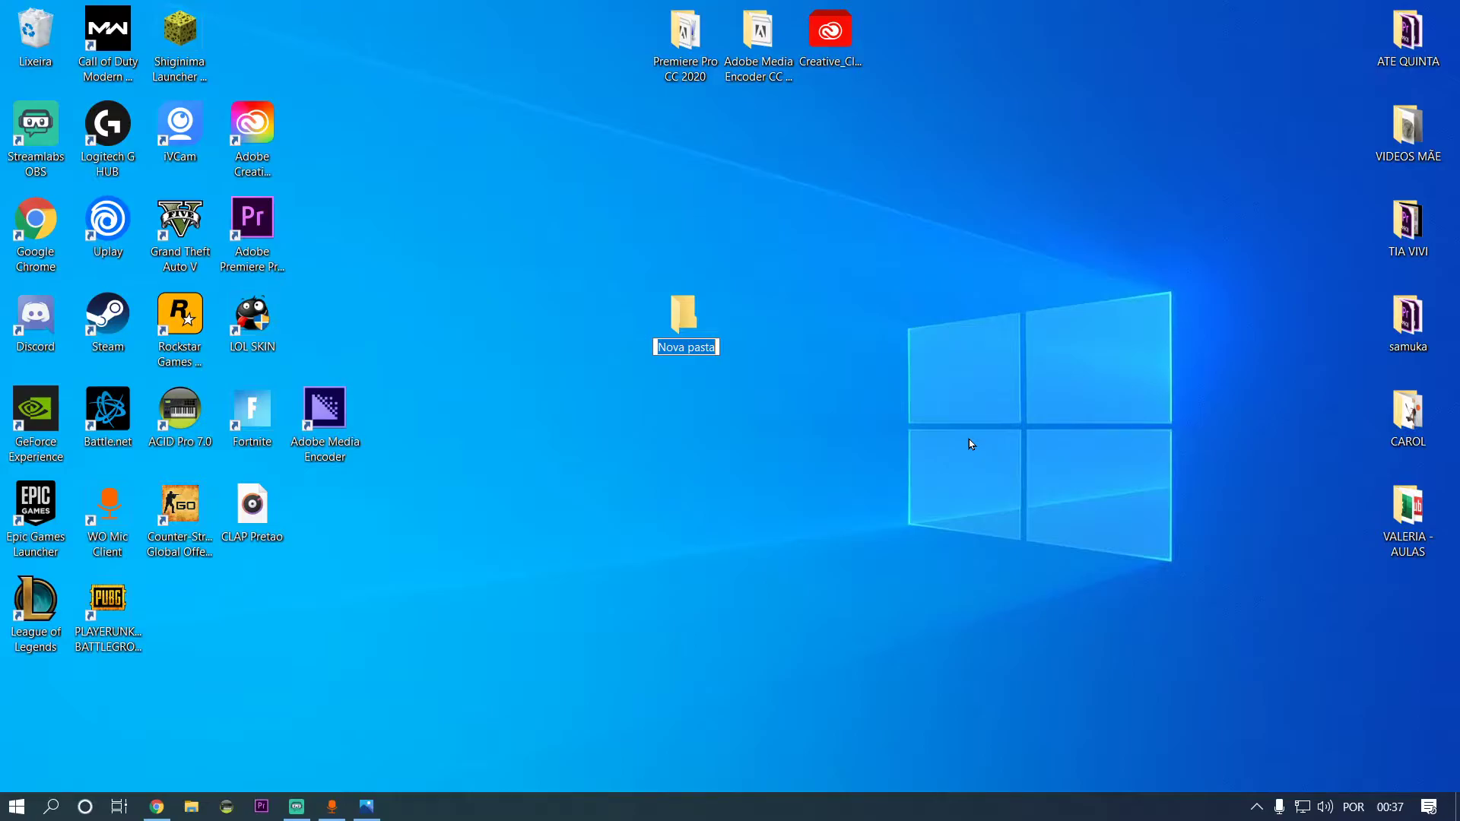
type("2º ano")
key("Return")
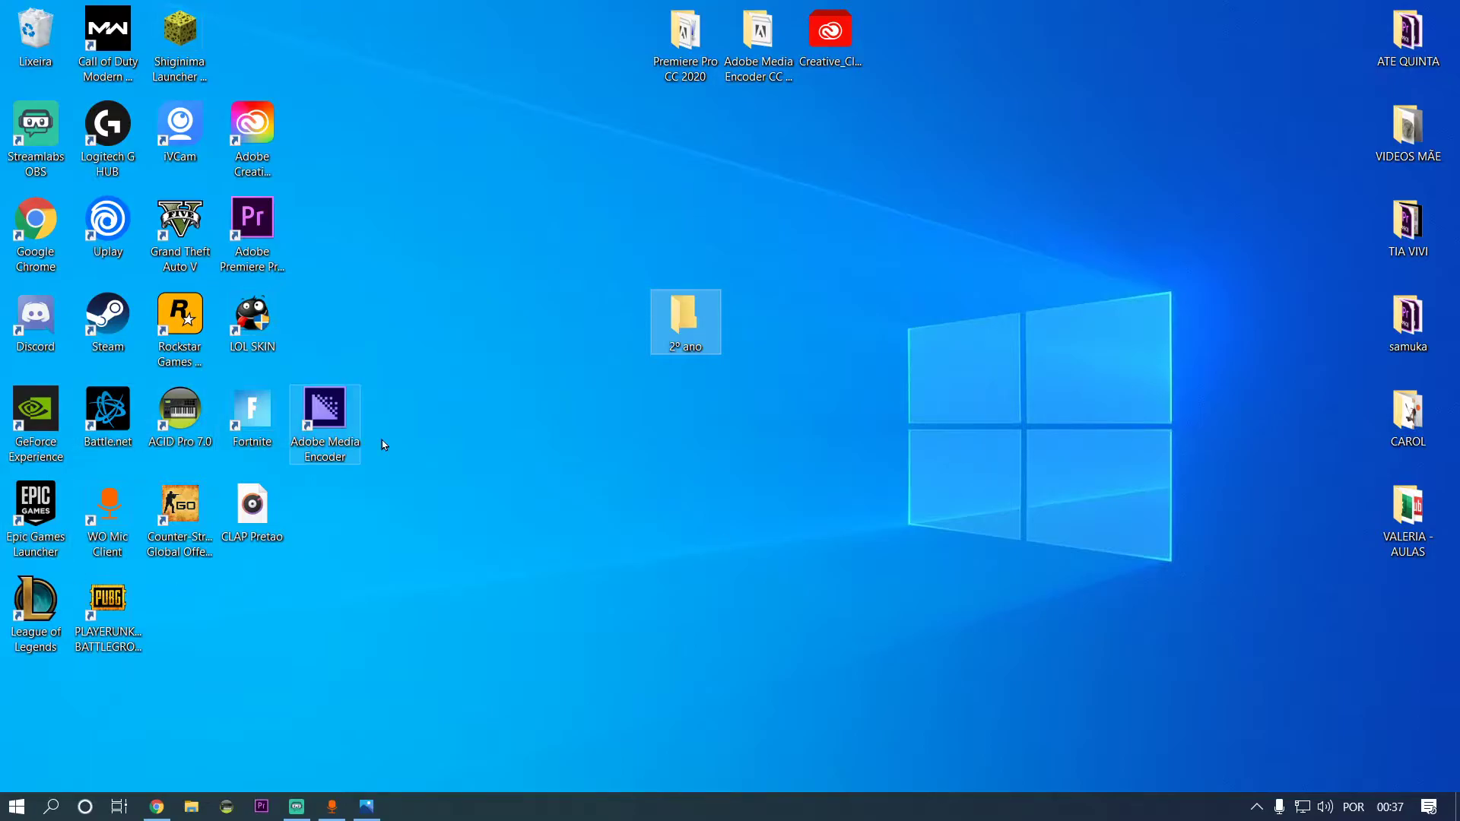
Create a second desktop folder named DESENHOS and place it beside the 2º ano folder
right_click(636, 432)
mouse_move(689, 618)
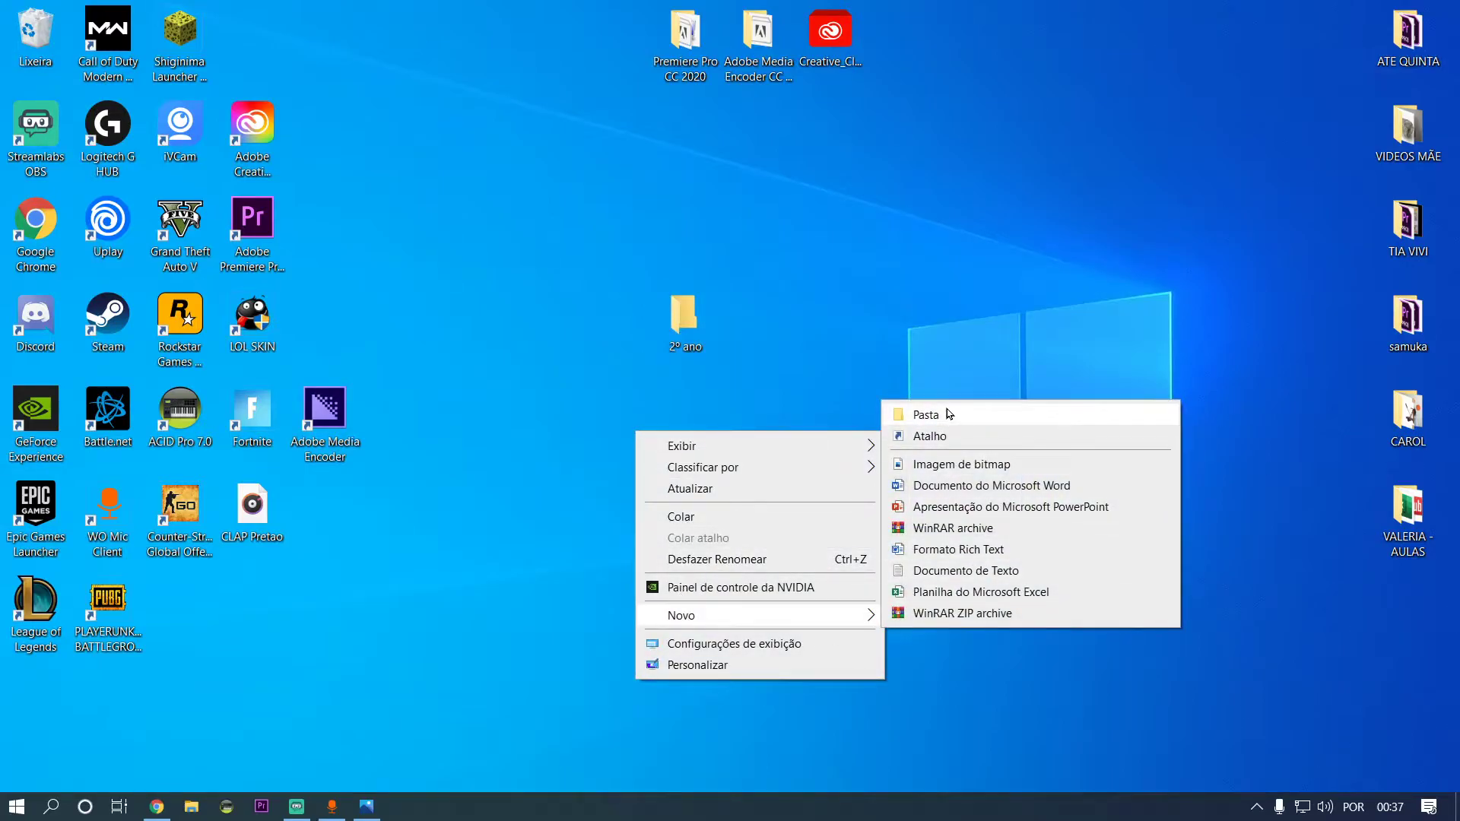
left_click(947, 410)
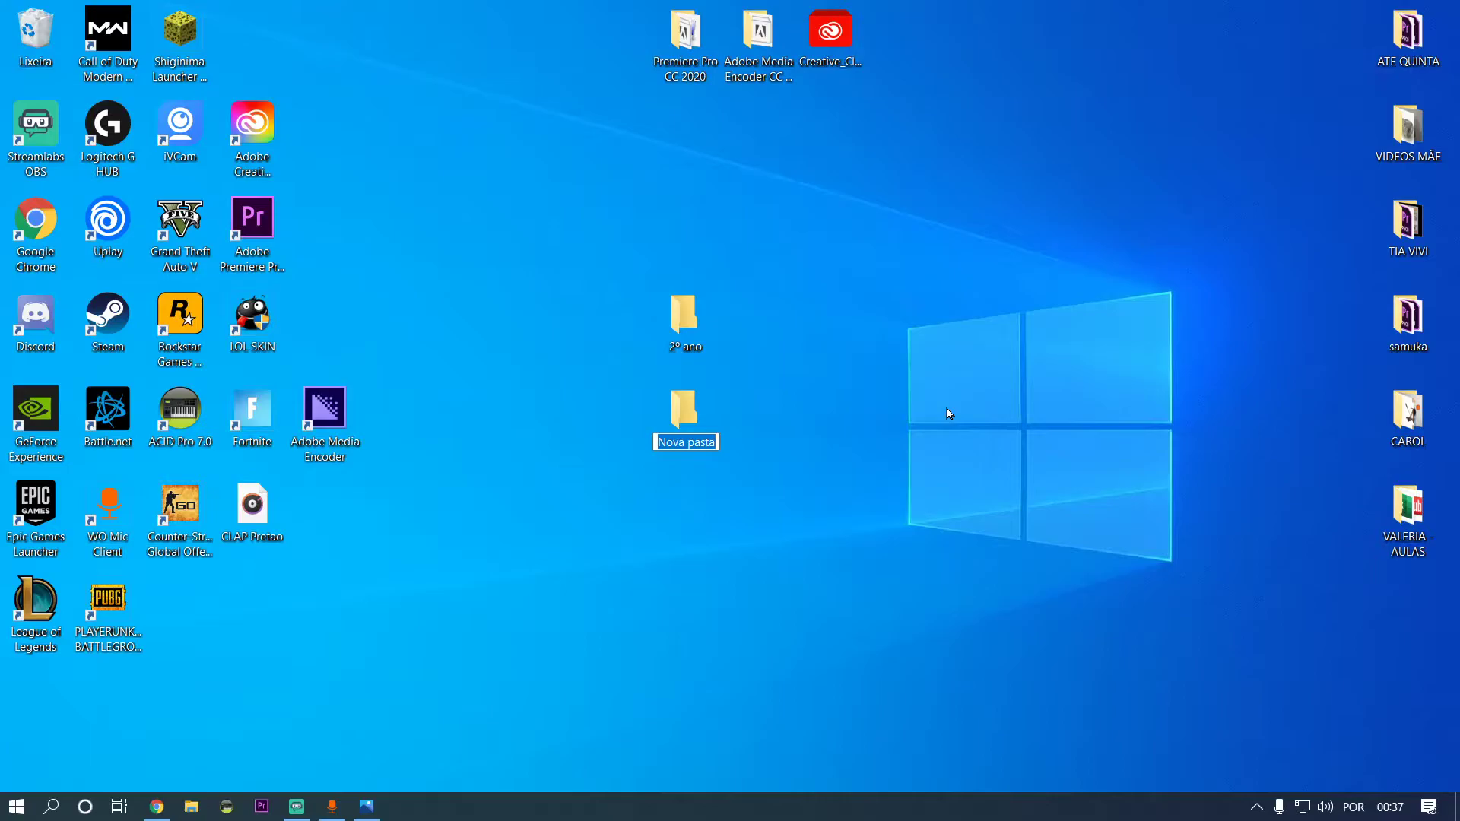
type("desenhos")
key("BackSpace")
key("BackSpace")
key("BackSpace")
key("BackSpace")
key("BackSpace")
key("BackSpace")
key("BackSpace")
key("BackSpace")
type("DESENHOS")
key("Return")
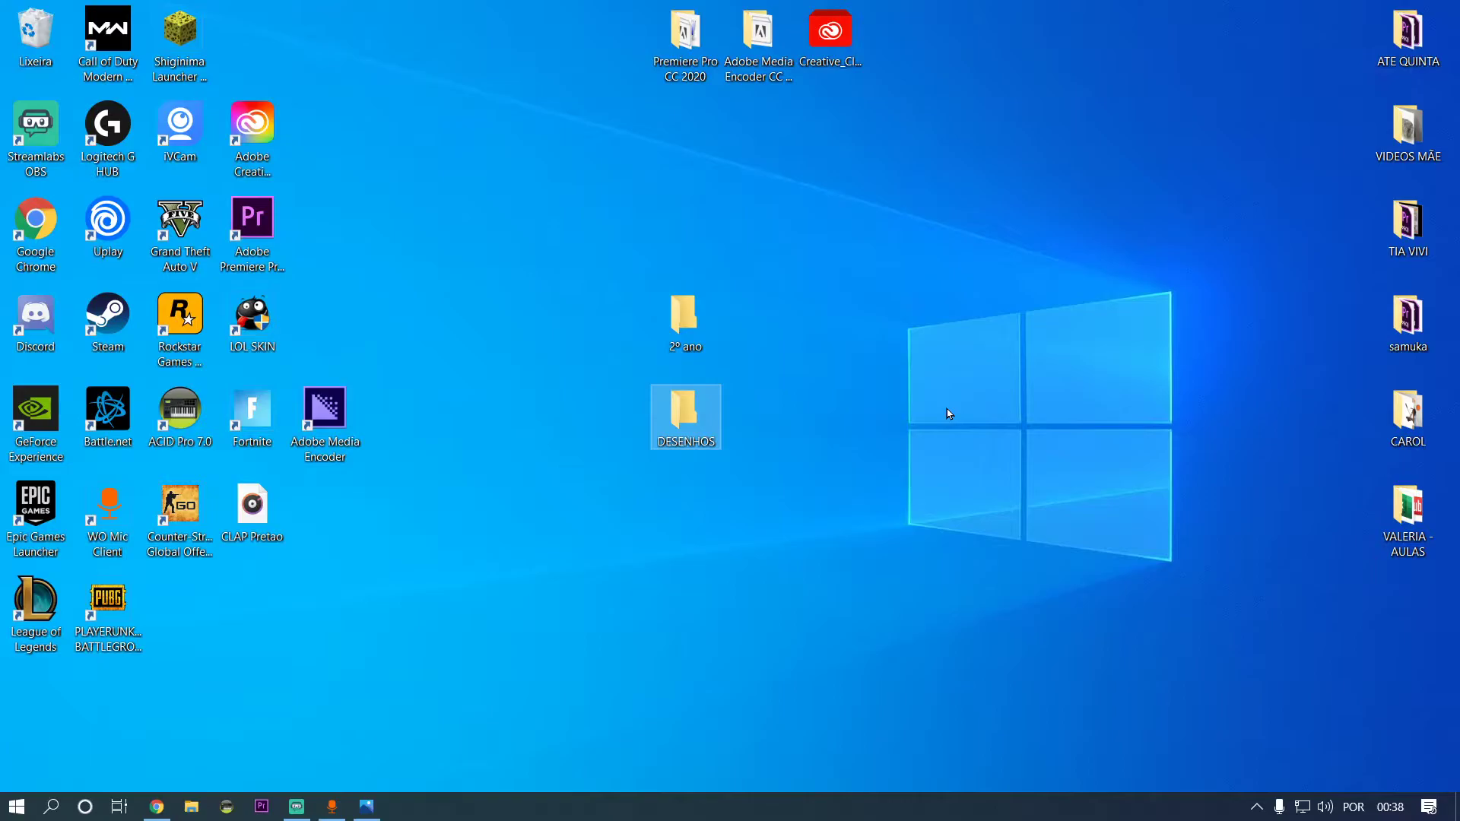
left_click_drag(707, 414, 810, 323)
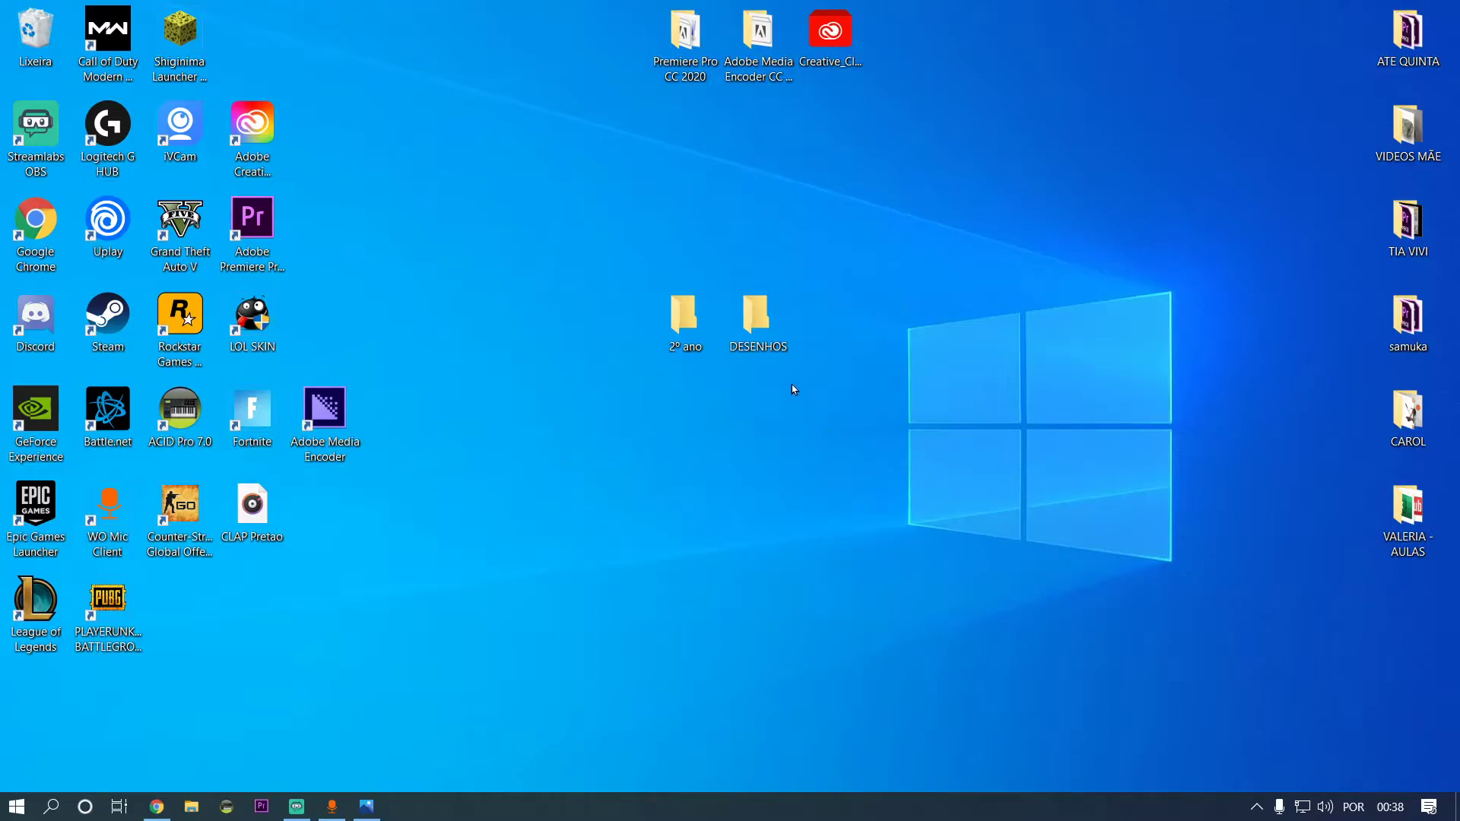
Rename the DESENHOS folder as DESENHOS ANIMADOS
right_click(759, 312)
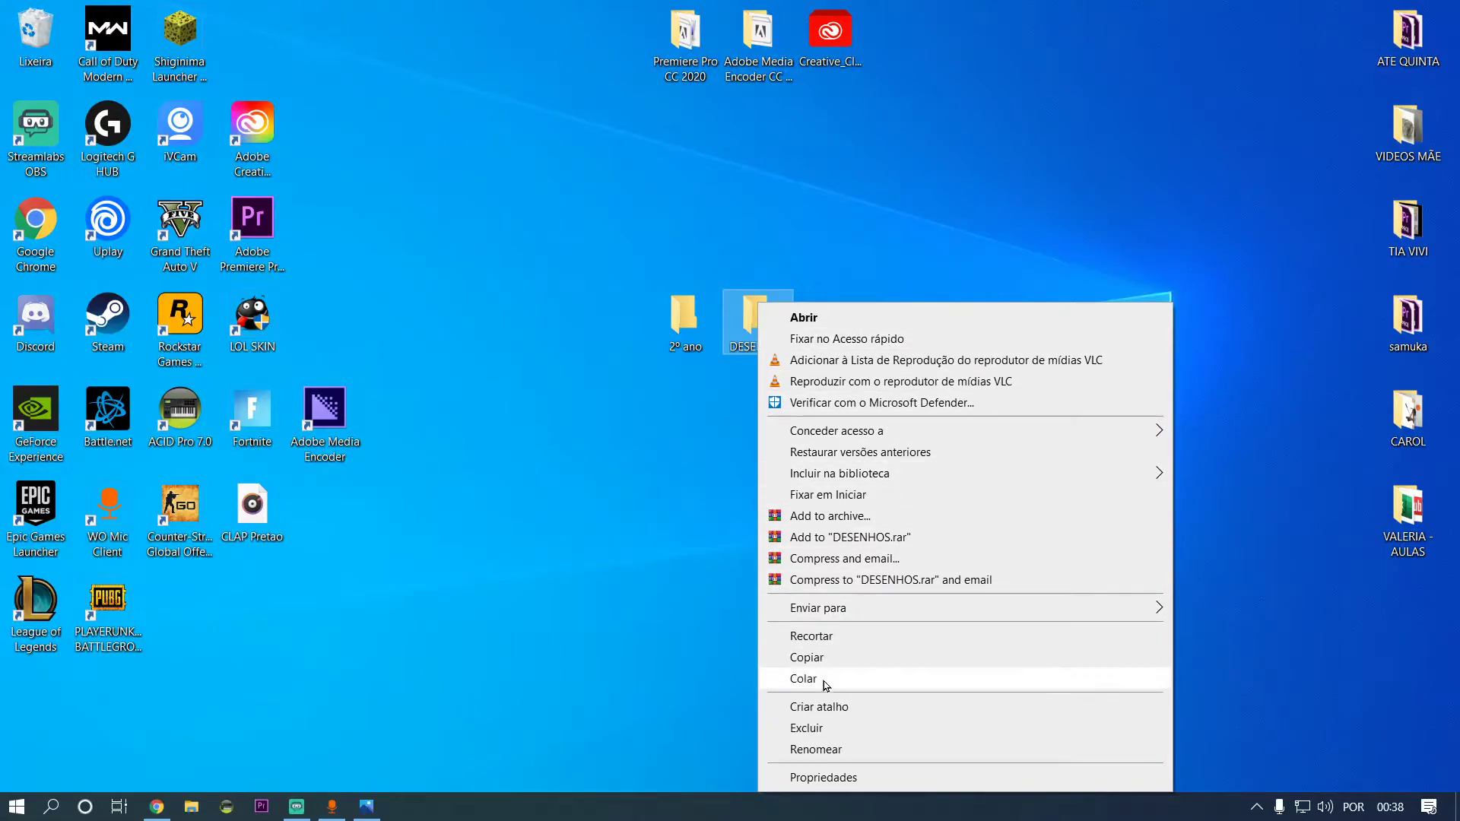
left_click(821, 751)
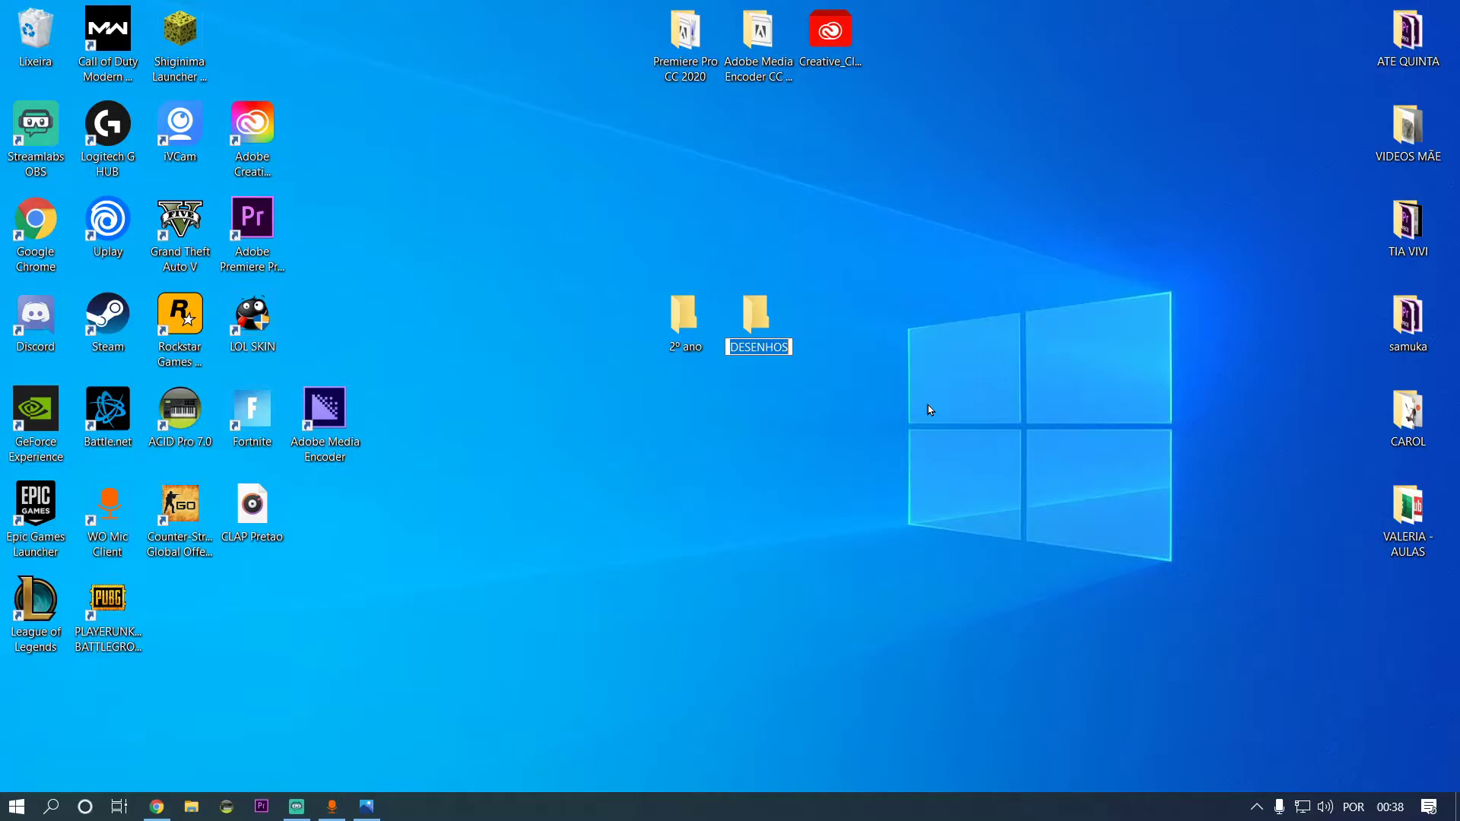
type("DESENHOS ANIMADOS")
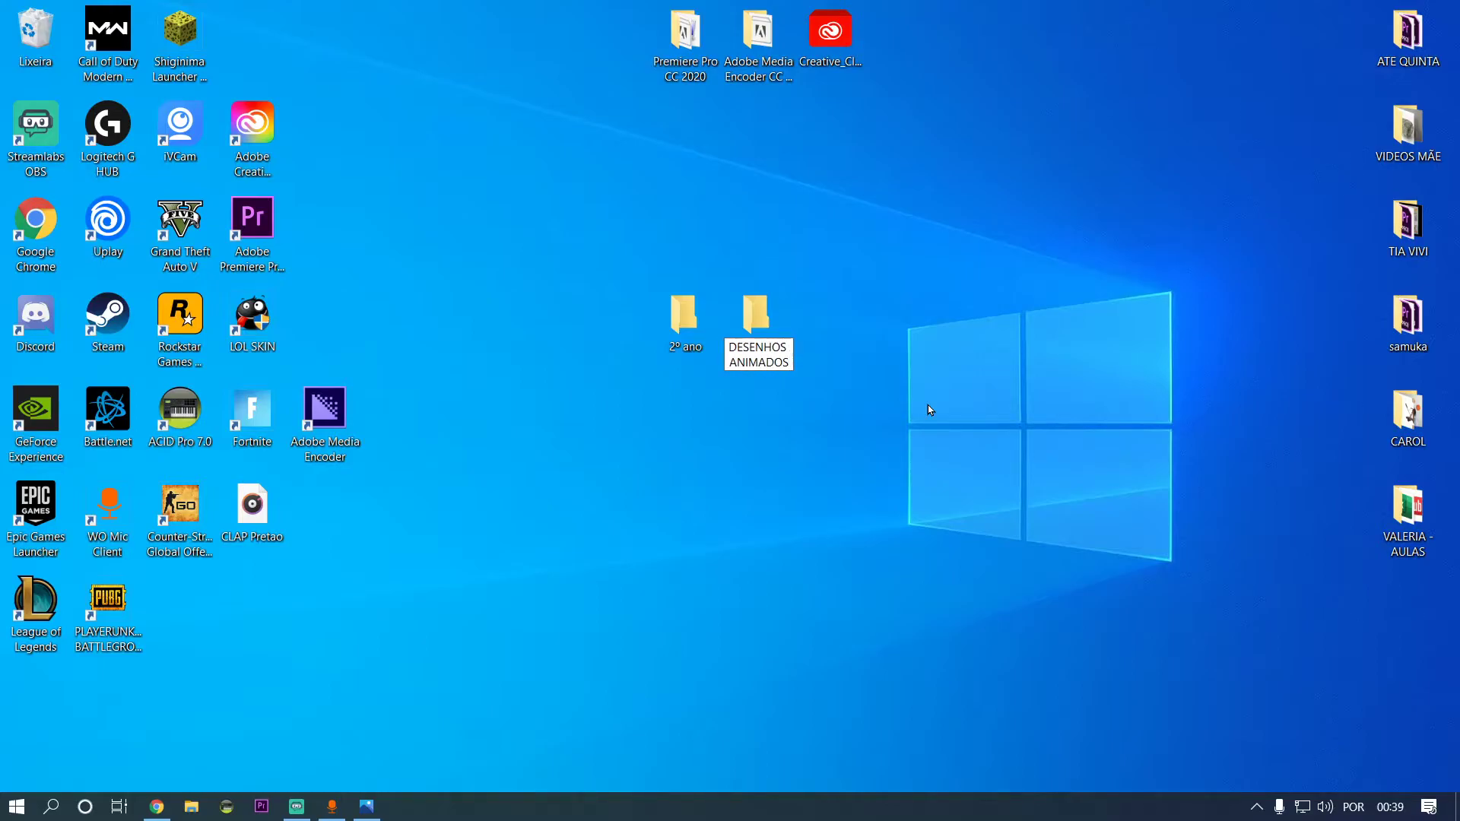
key("Return")
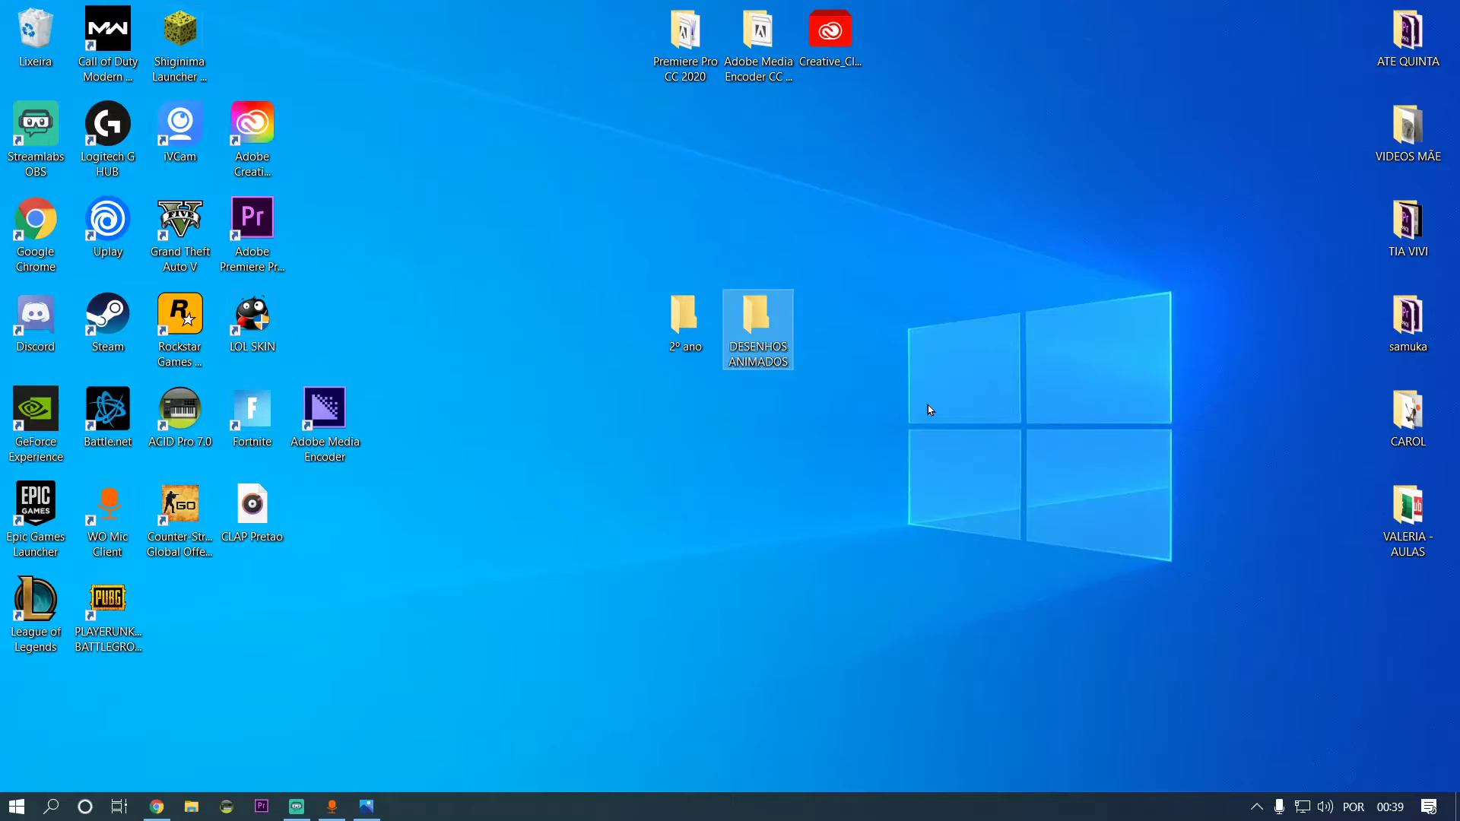
Rename the 2º ano folder as OUTRO NOME
left_click_drag(802, 376, 679, 323)
right_click(679, 324)
left_click(546, 505)
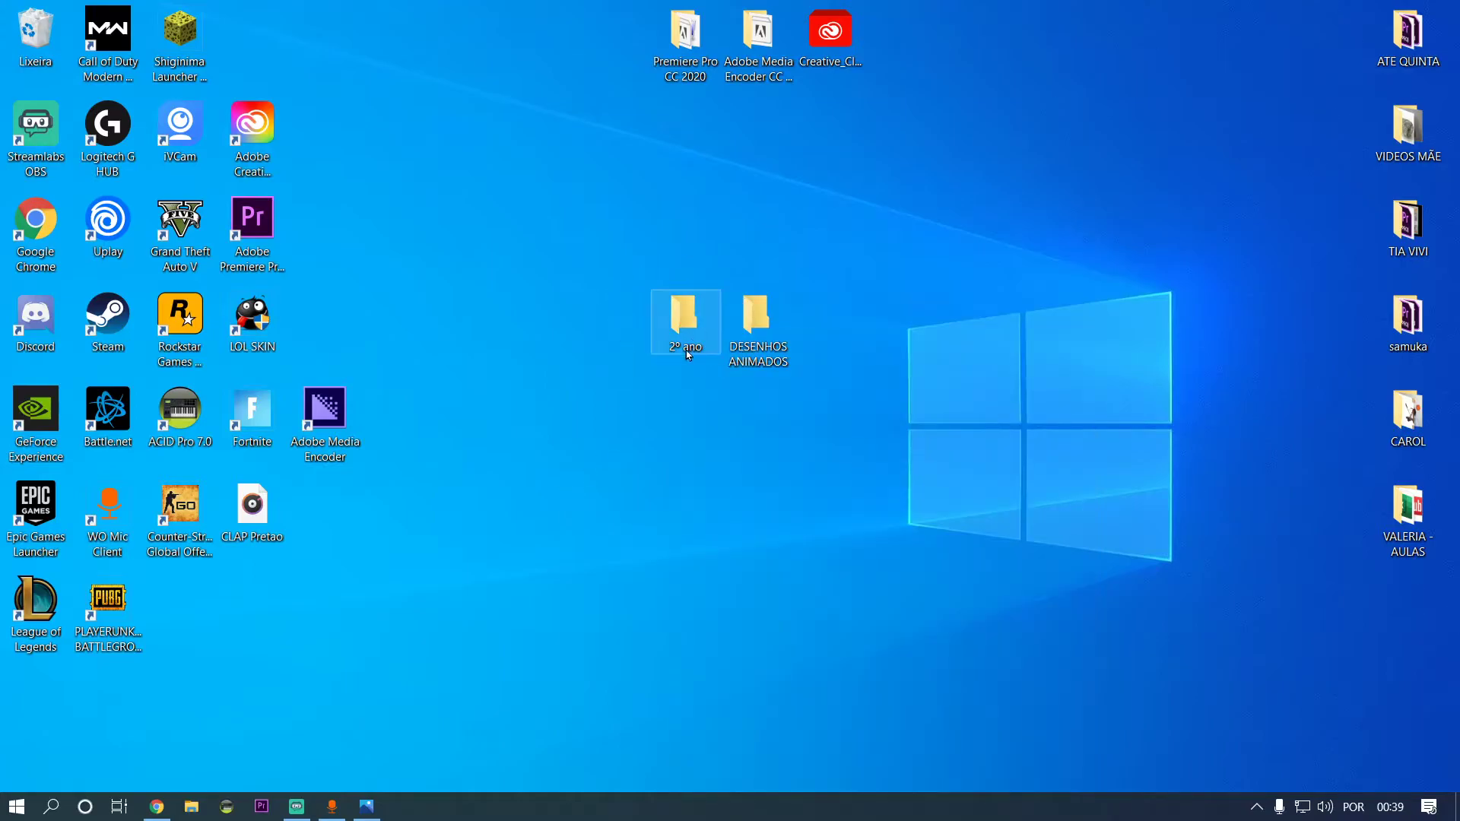
right_click(686, 321)
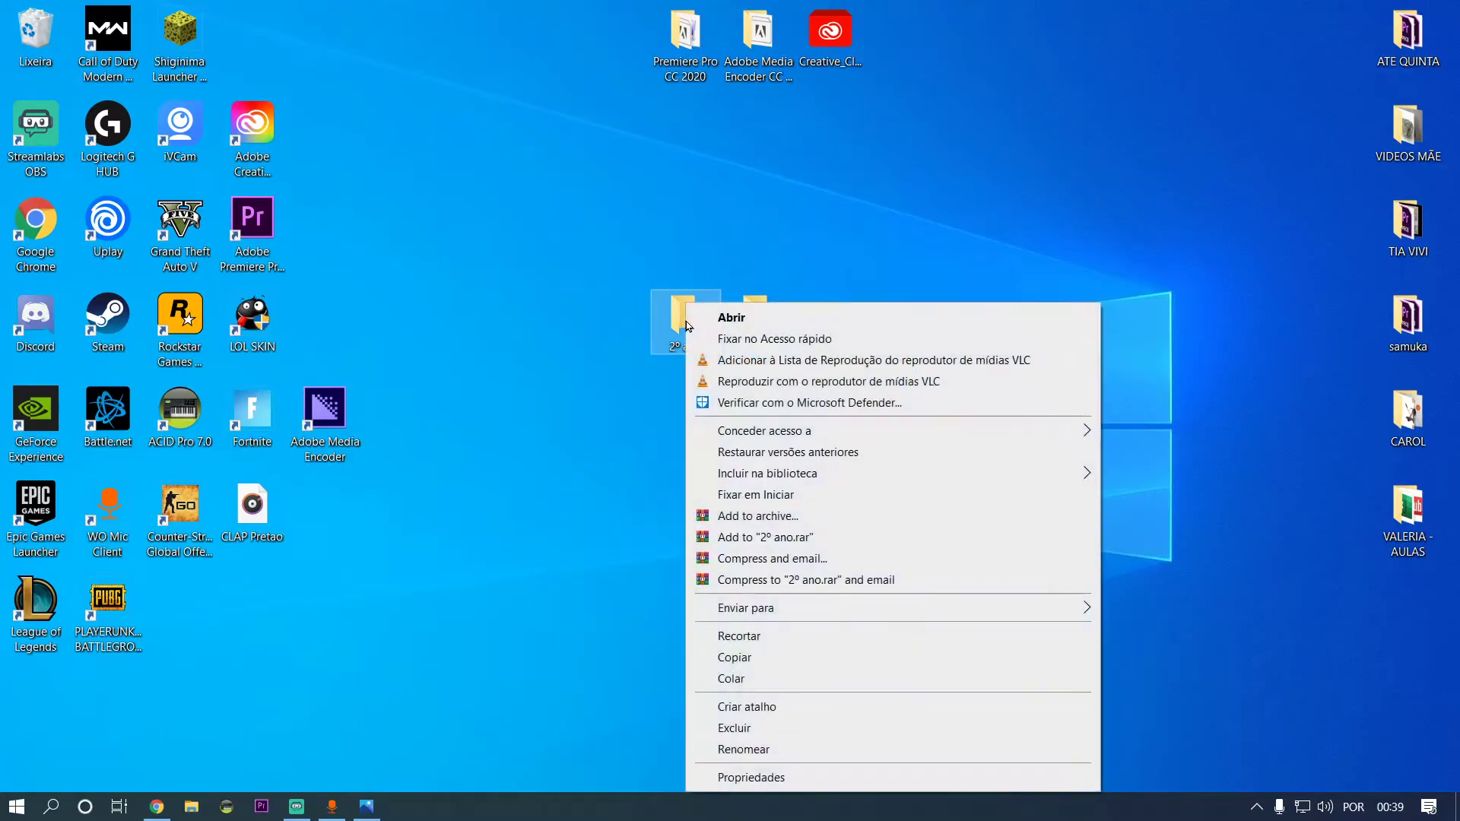
left_click(751, 752)
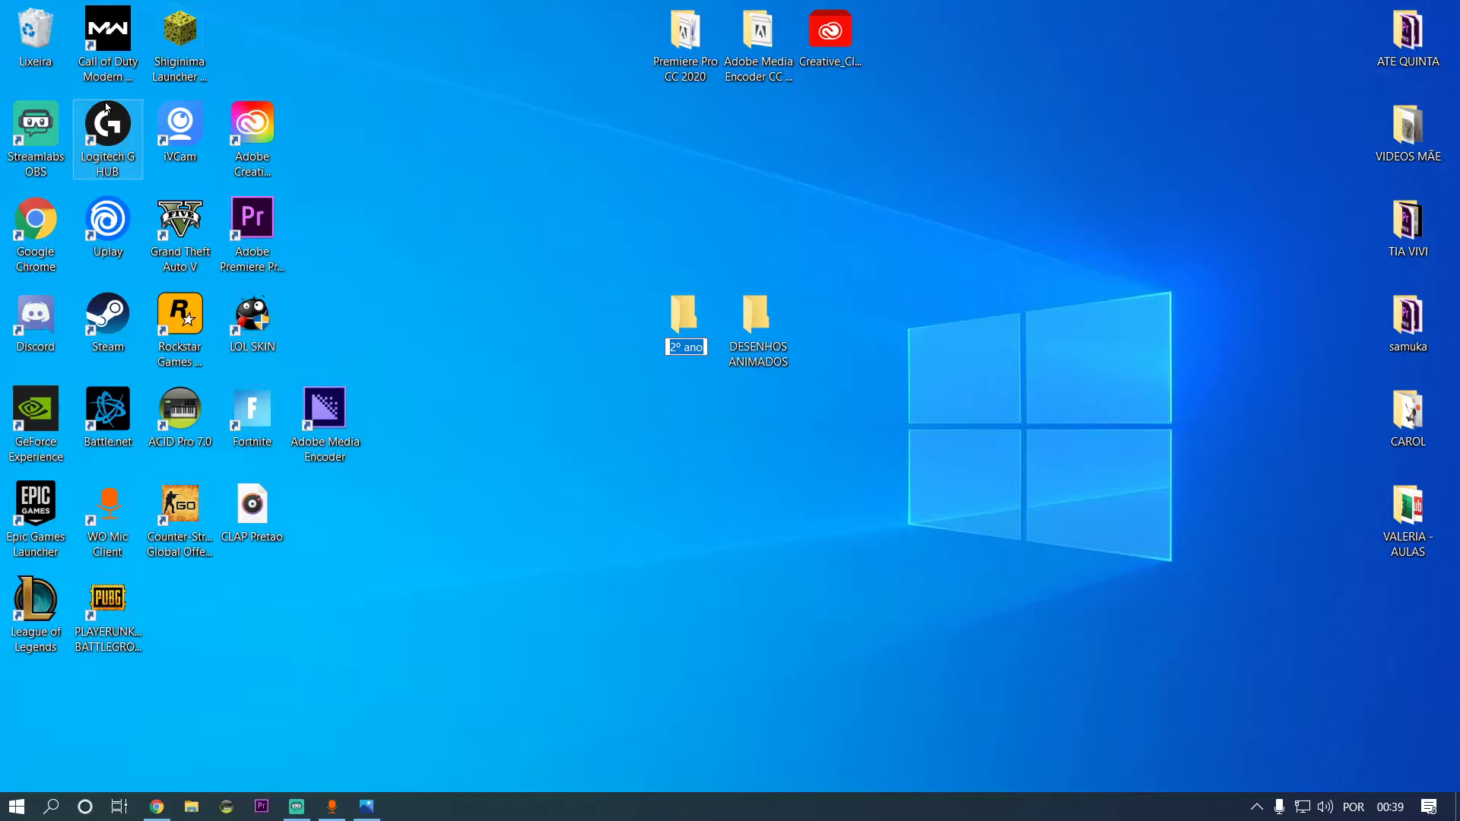
type("OUTRO NOME")
key("Return")
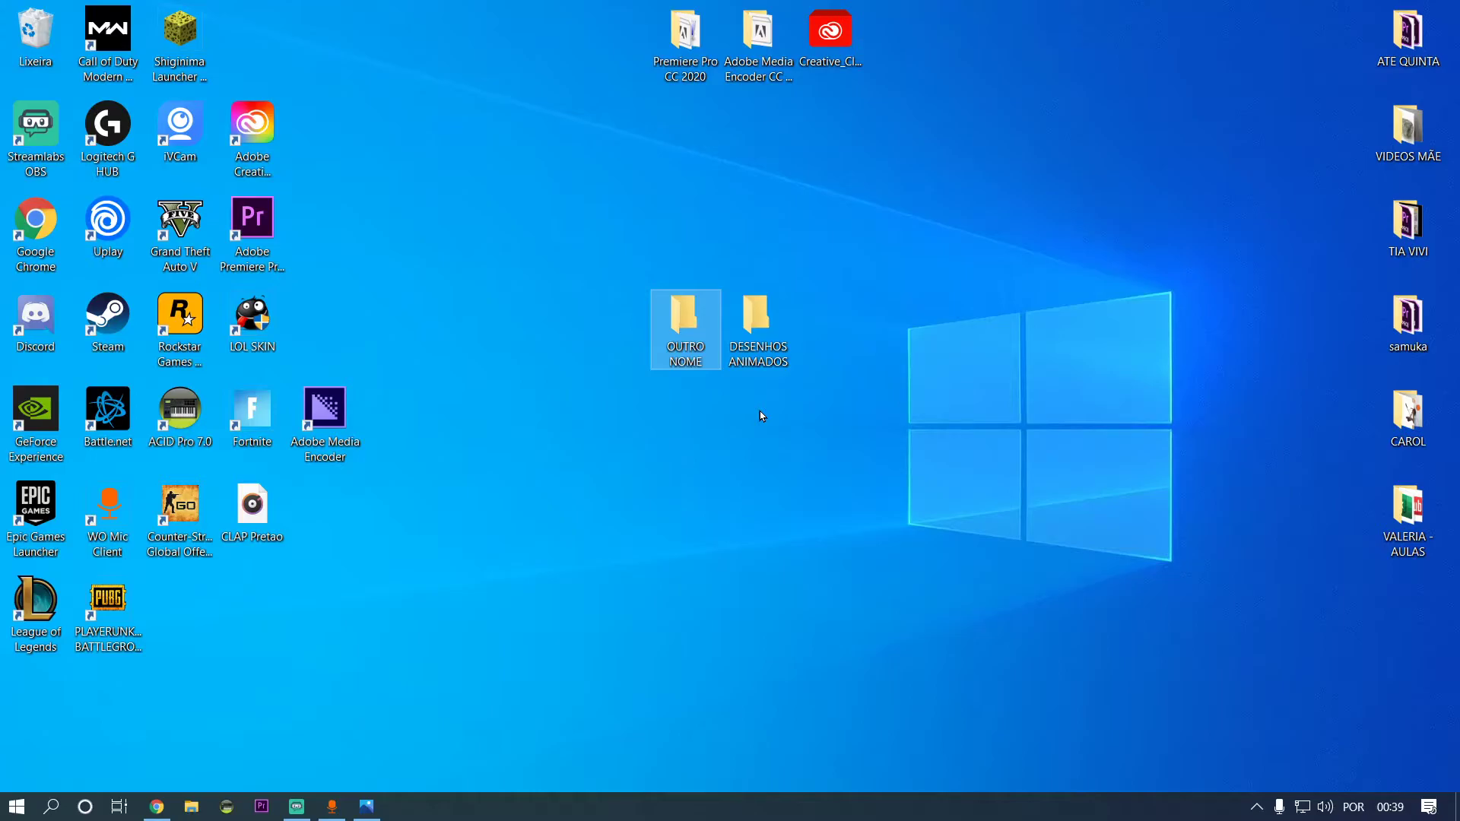
Open the DESENHOS ANIMADOS folder to view its contents, close it, and repeat the opening and closing once more
double_click(761, 321)
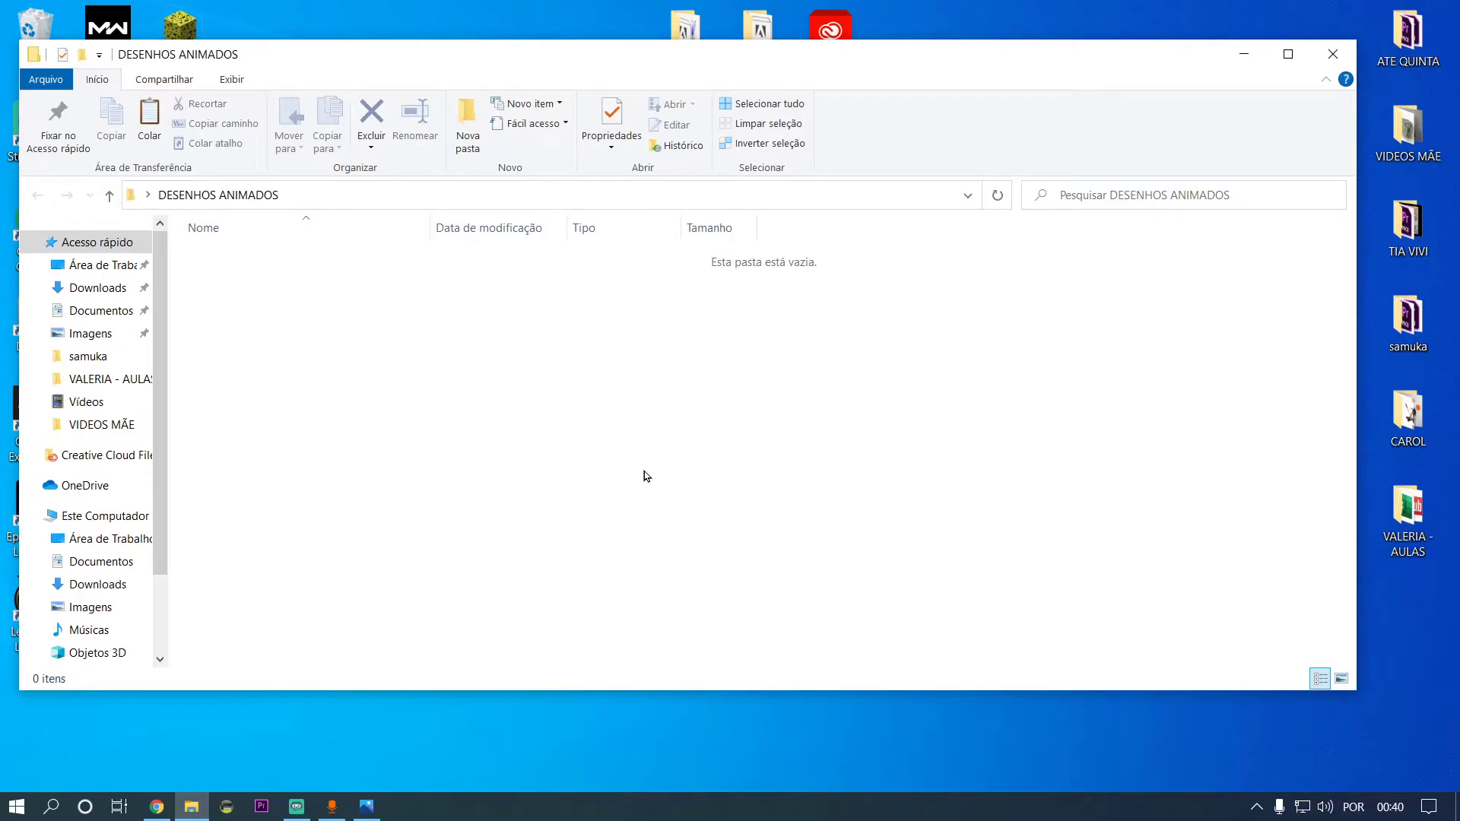
left_click(1345, 52)
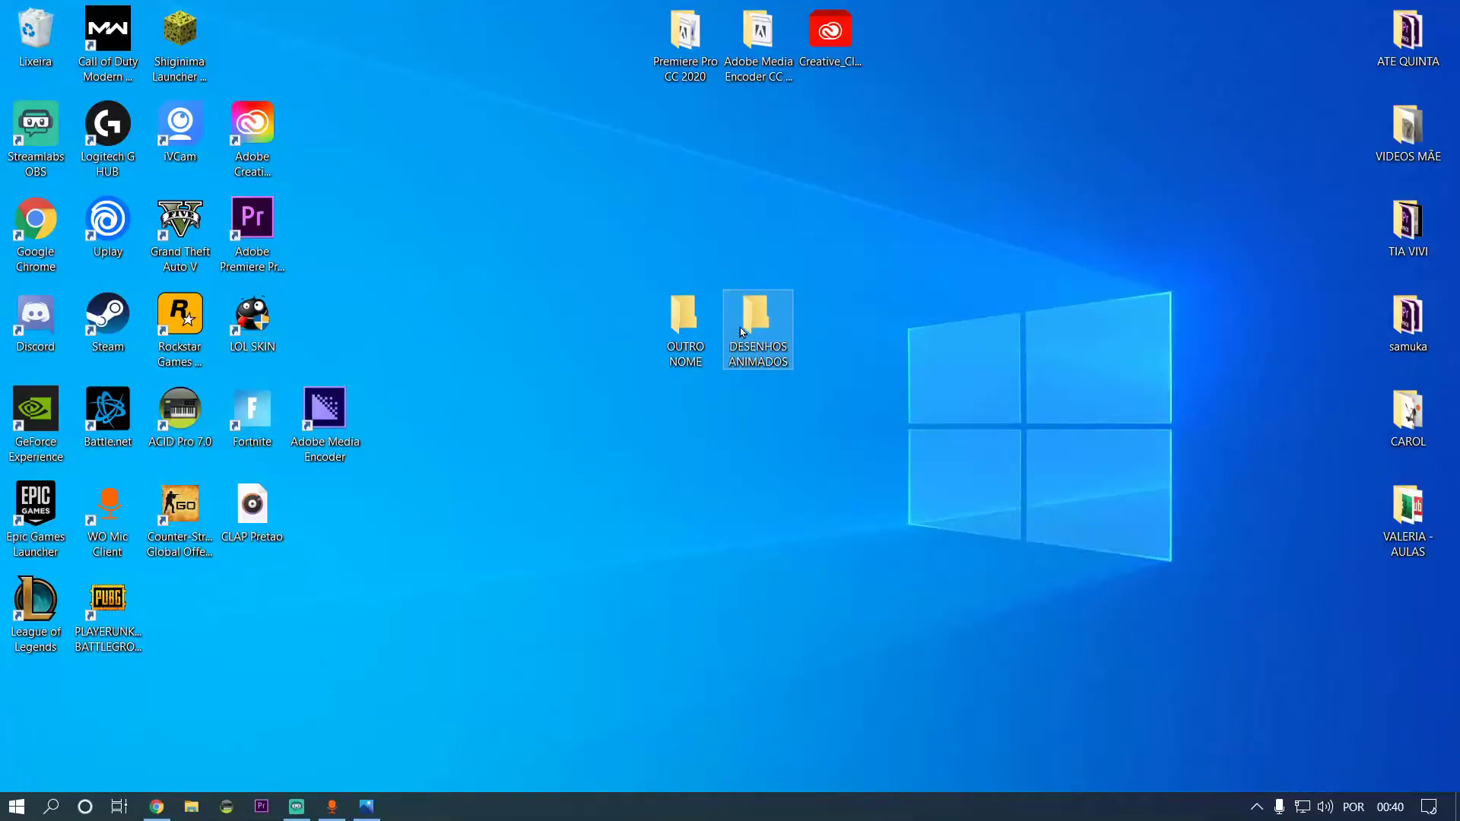
double_click(763, 328)
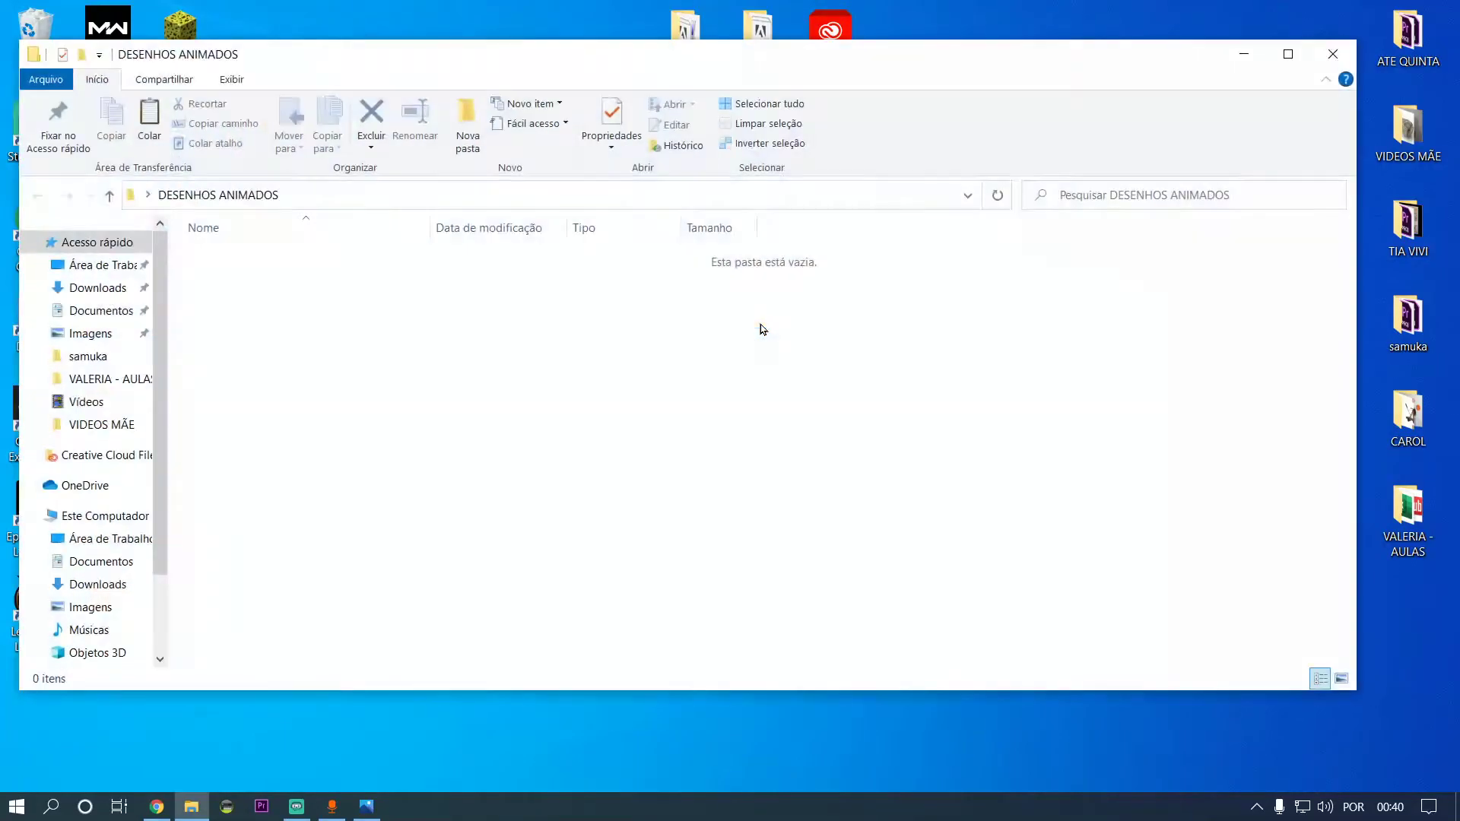
left_click(1346, 52)
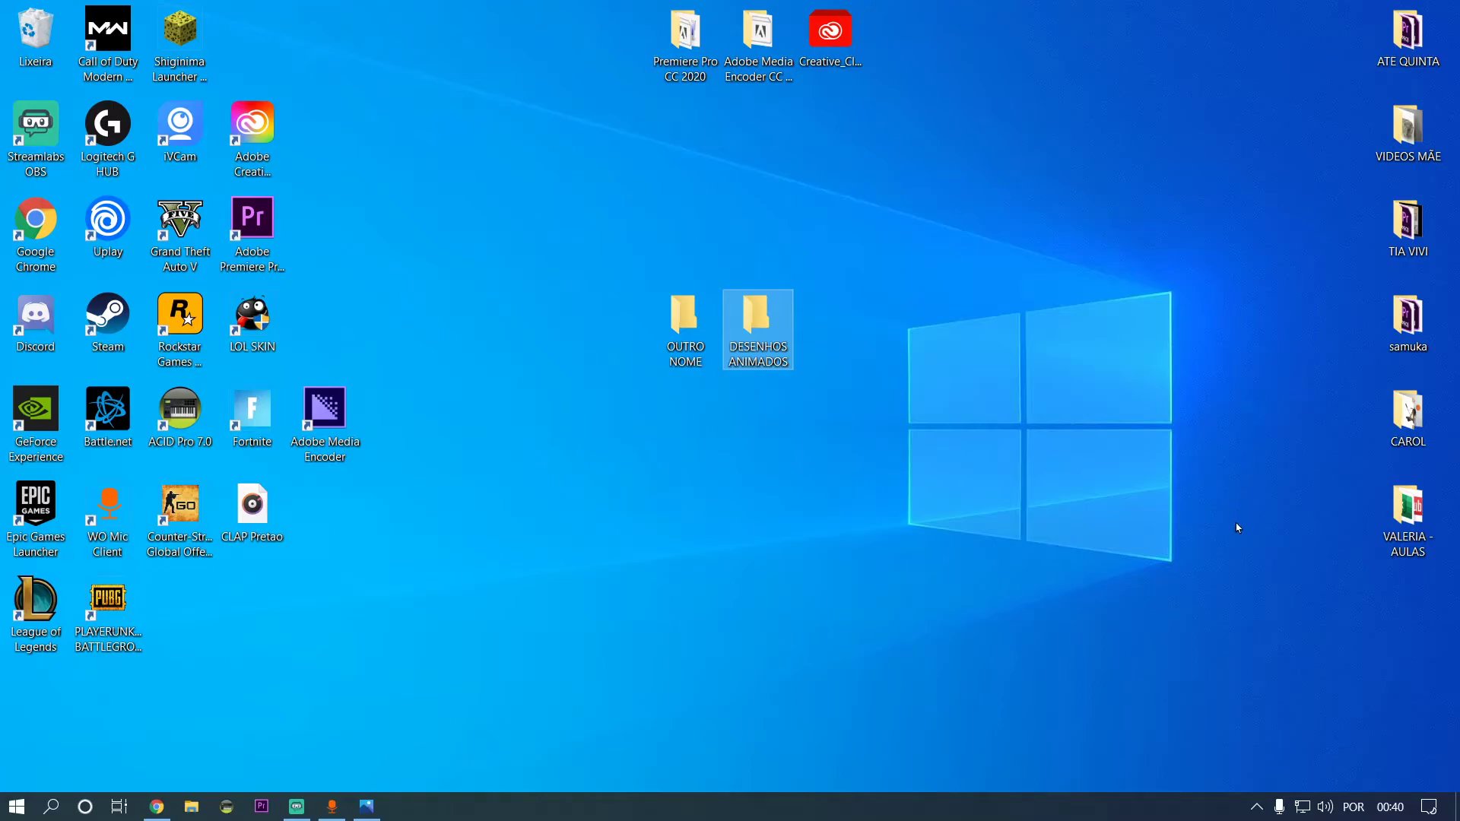
Open the AULAS lessons folder on the desktop to view the files it contains, and close it again
left_click(1418, 507)
double_click(1418, 507)
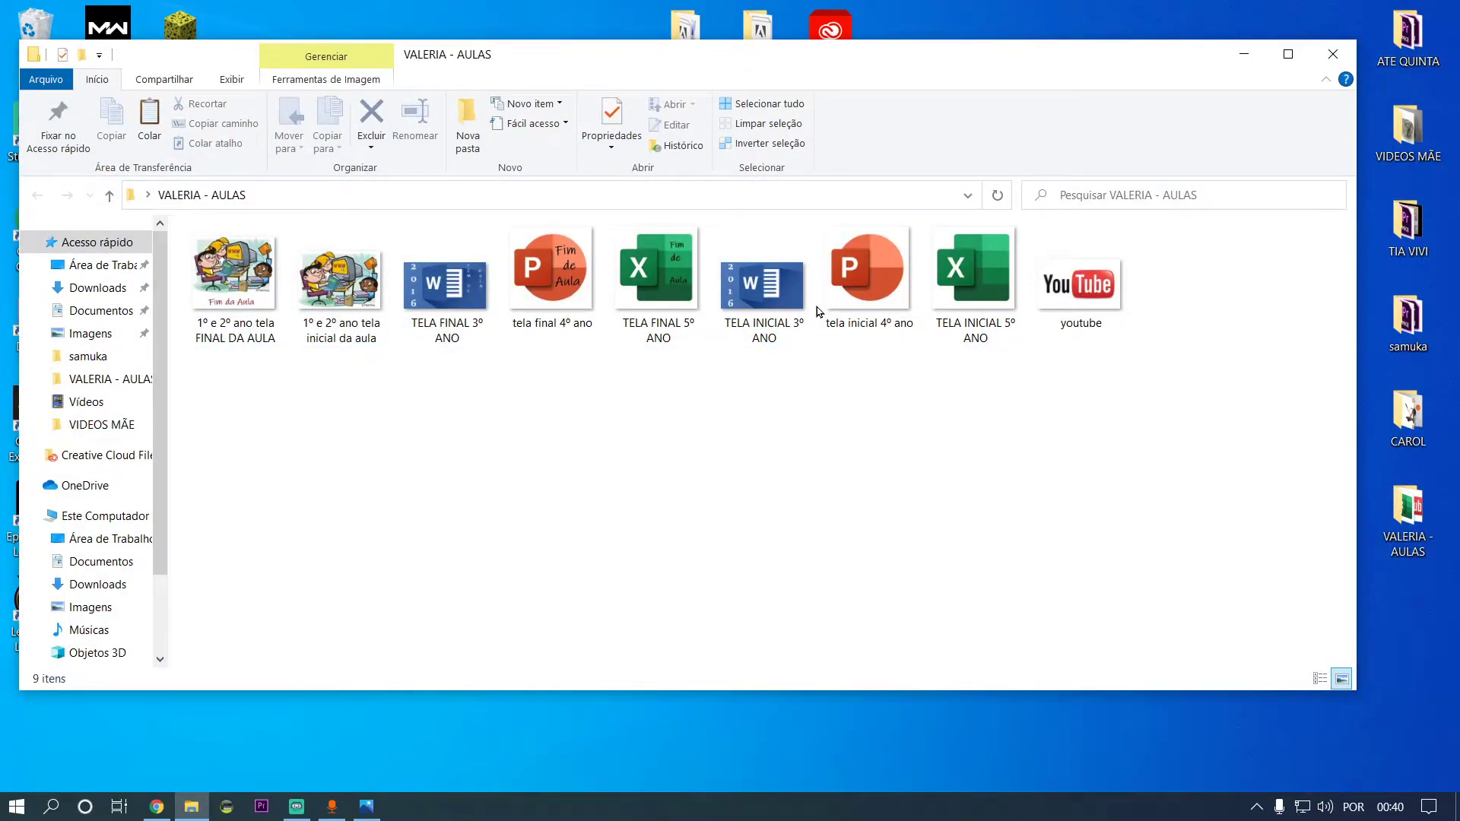
left_click(1324, 50)
Move the OUTRO NOME and DESENHOS ANIMADOS folders to the Recycle Bin, and open the bin to check its contents
mouse_move(340, 815)
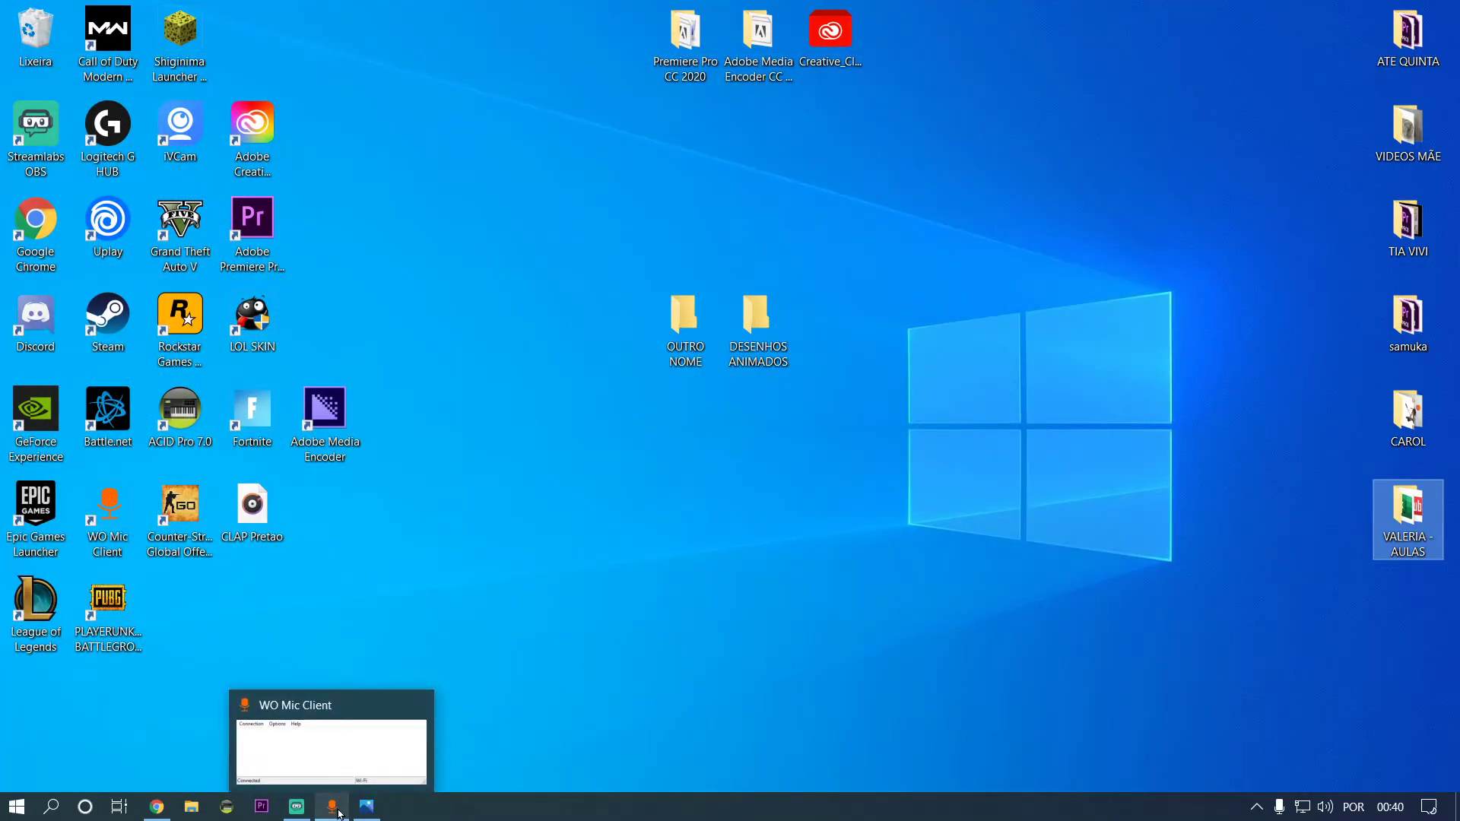
left_click(684, 312)
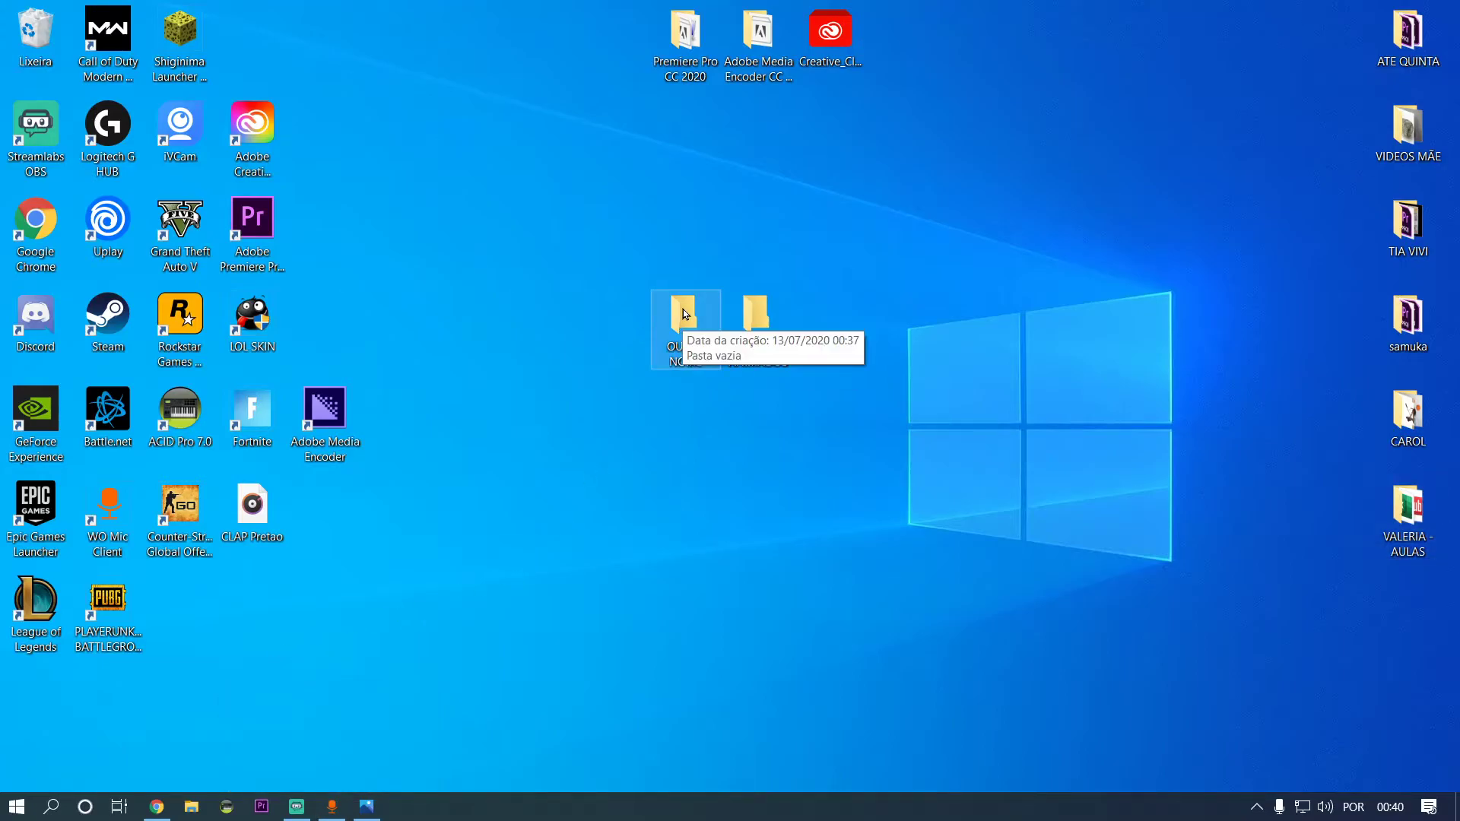
left_click_drag(685, 313, 37, 23)
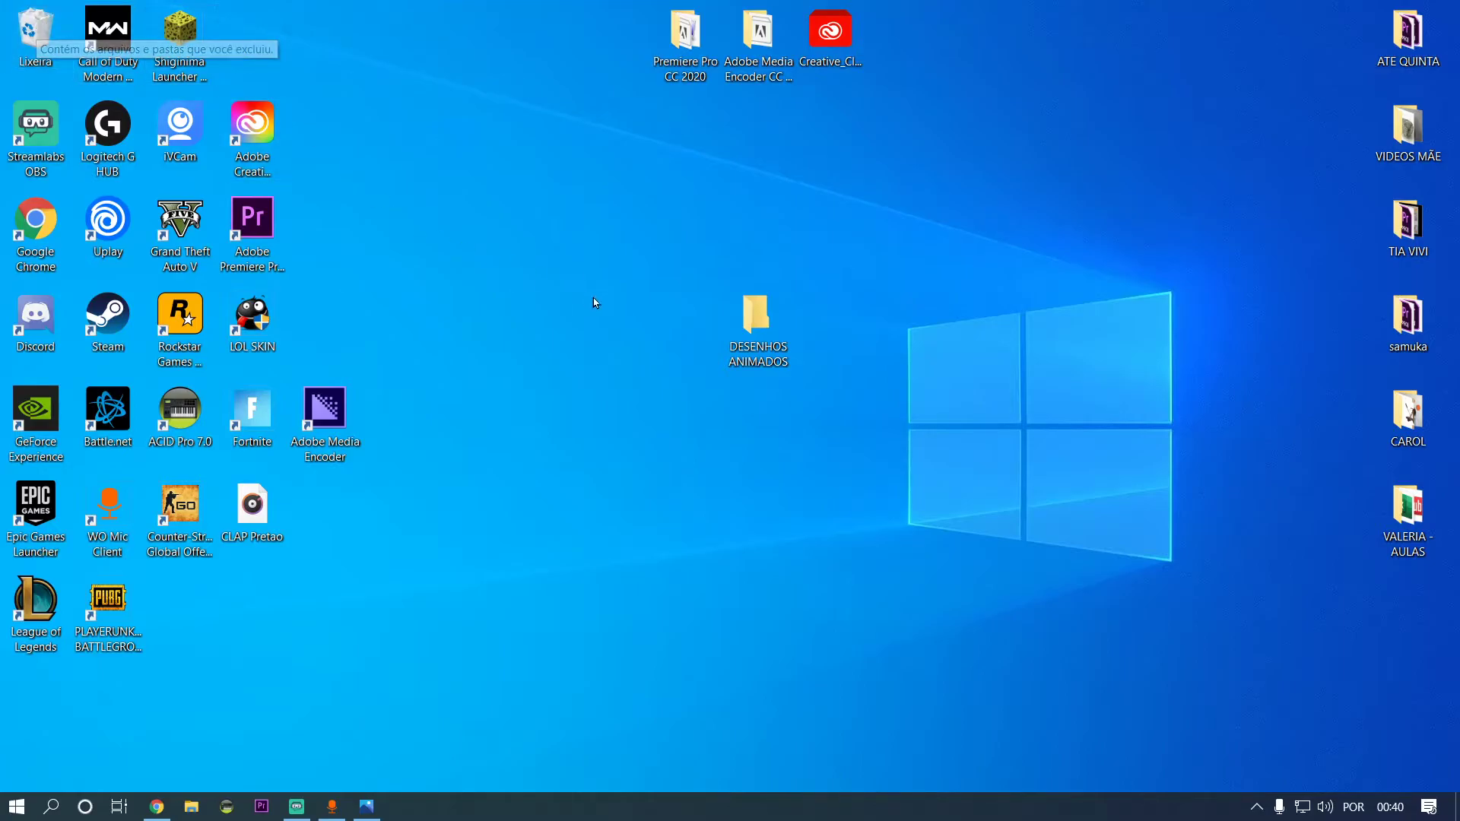
left_click_drag(761, 334, 27, 37)
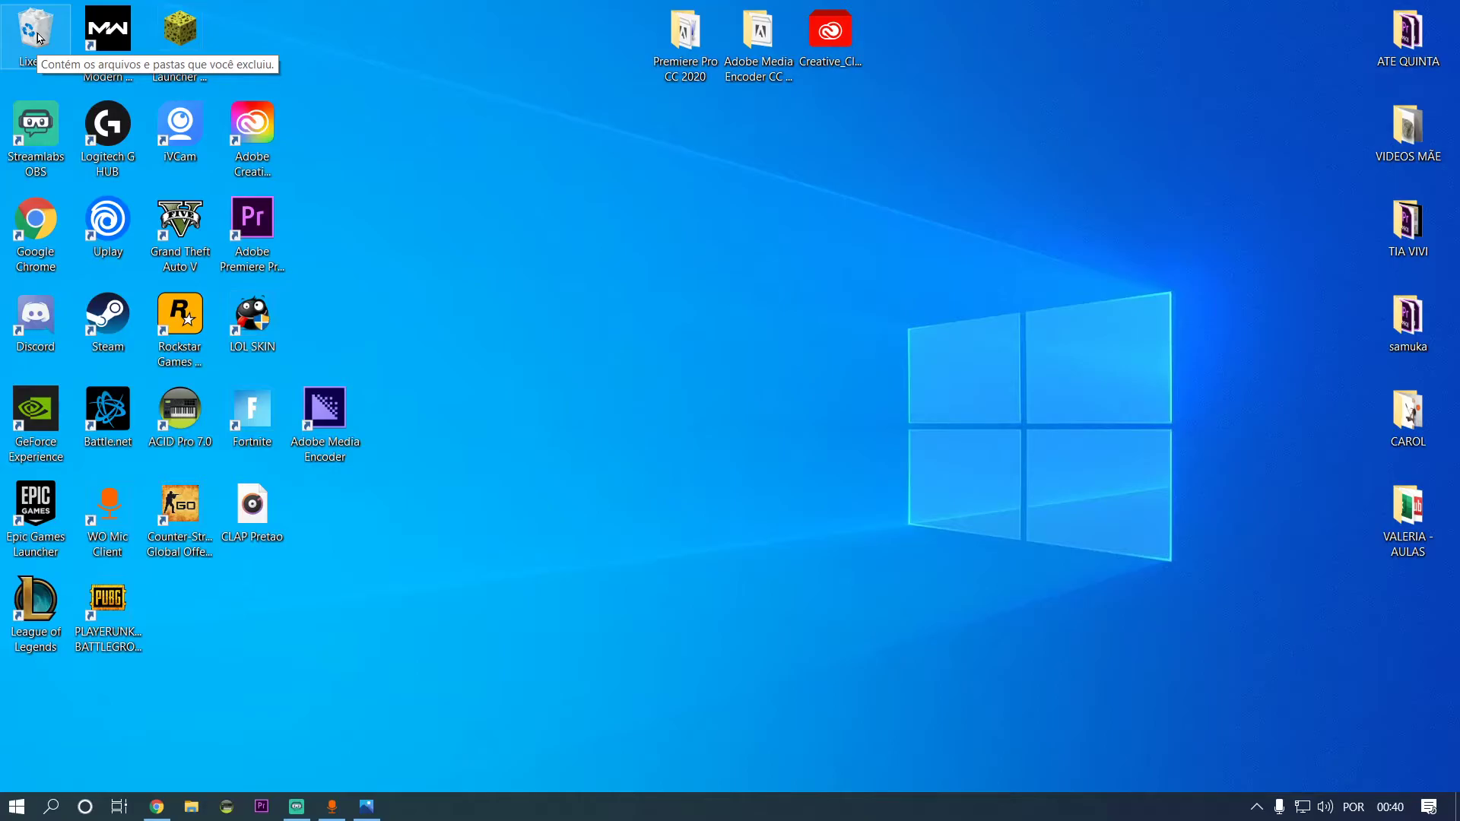
double_click(37, 35)
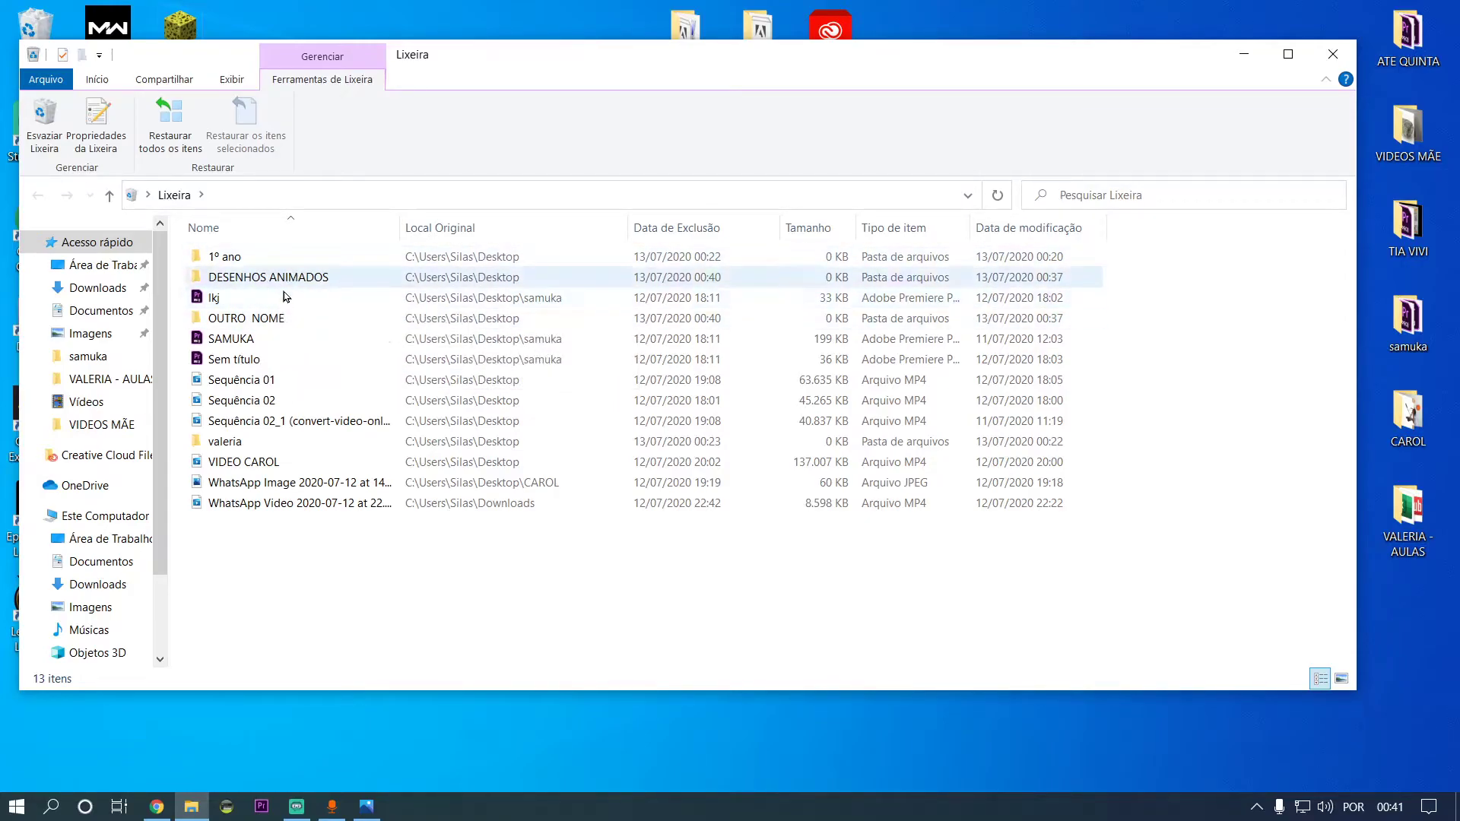
left_click(1335, 55)
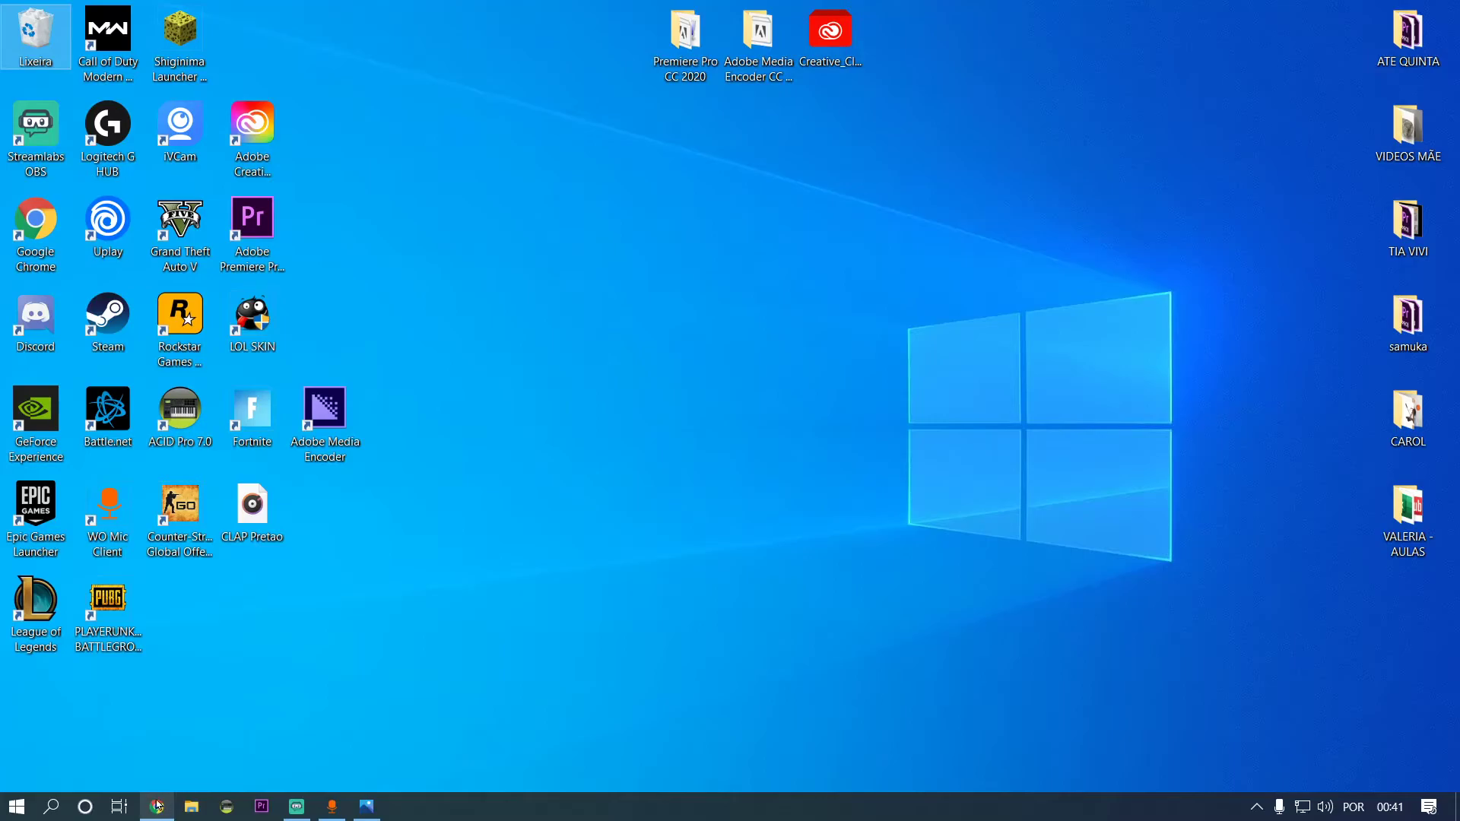
mouse_move(157, 810)
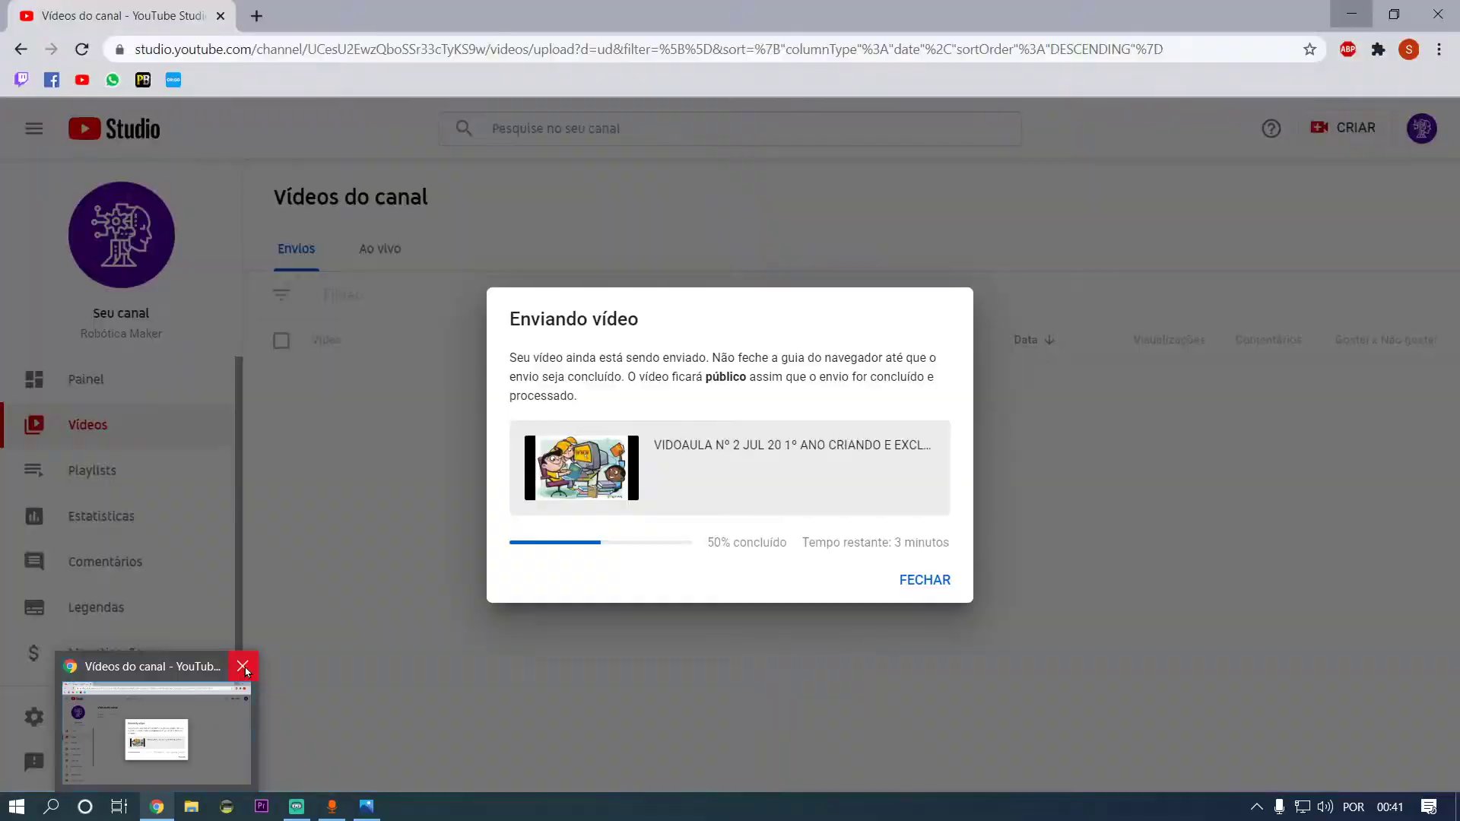
left_click(242, 667)
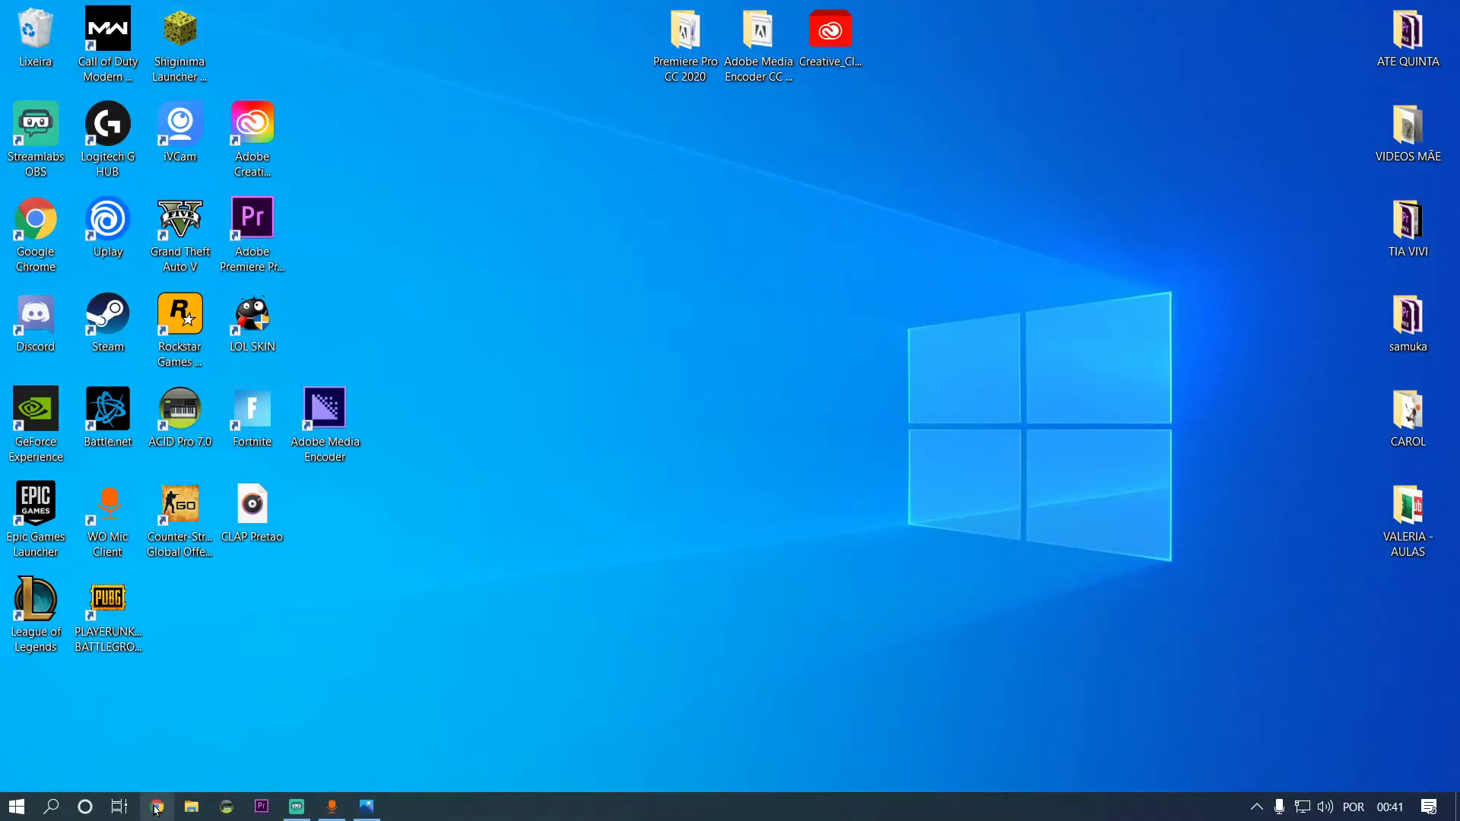
double_click(36, 218)
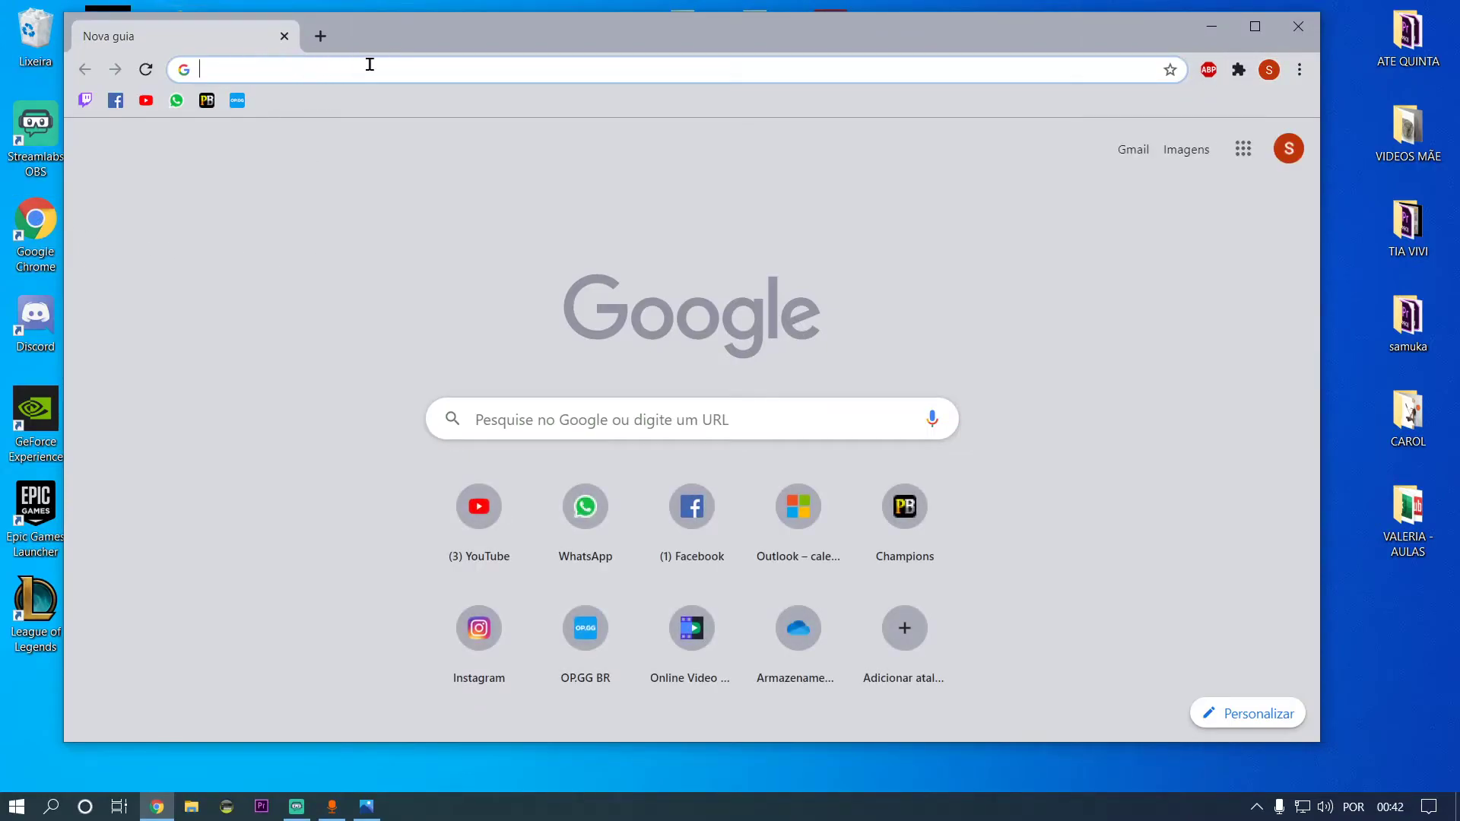
left_click(1255, 26)
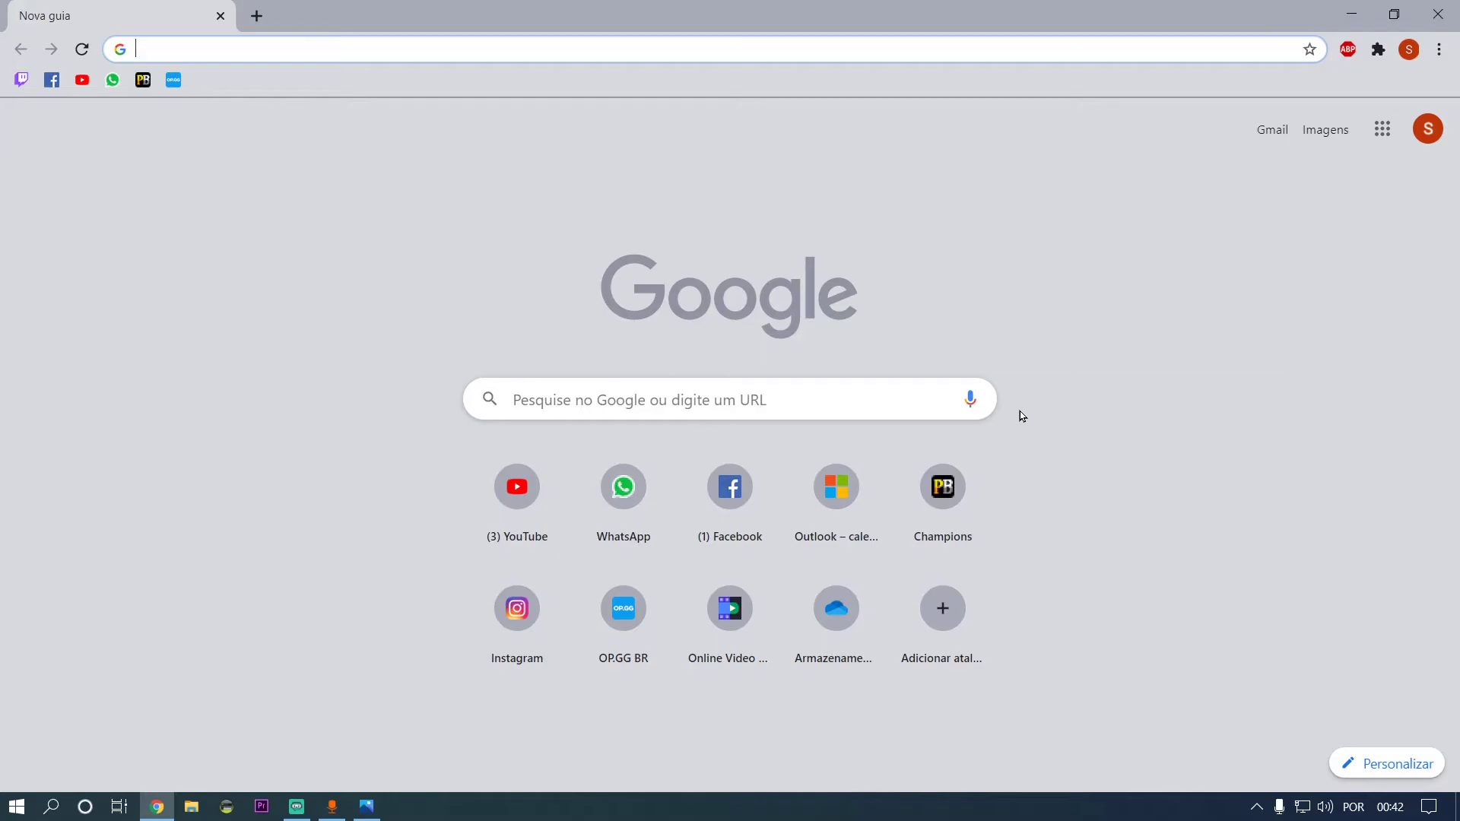
type("WWW.")
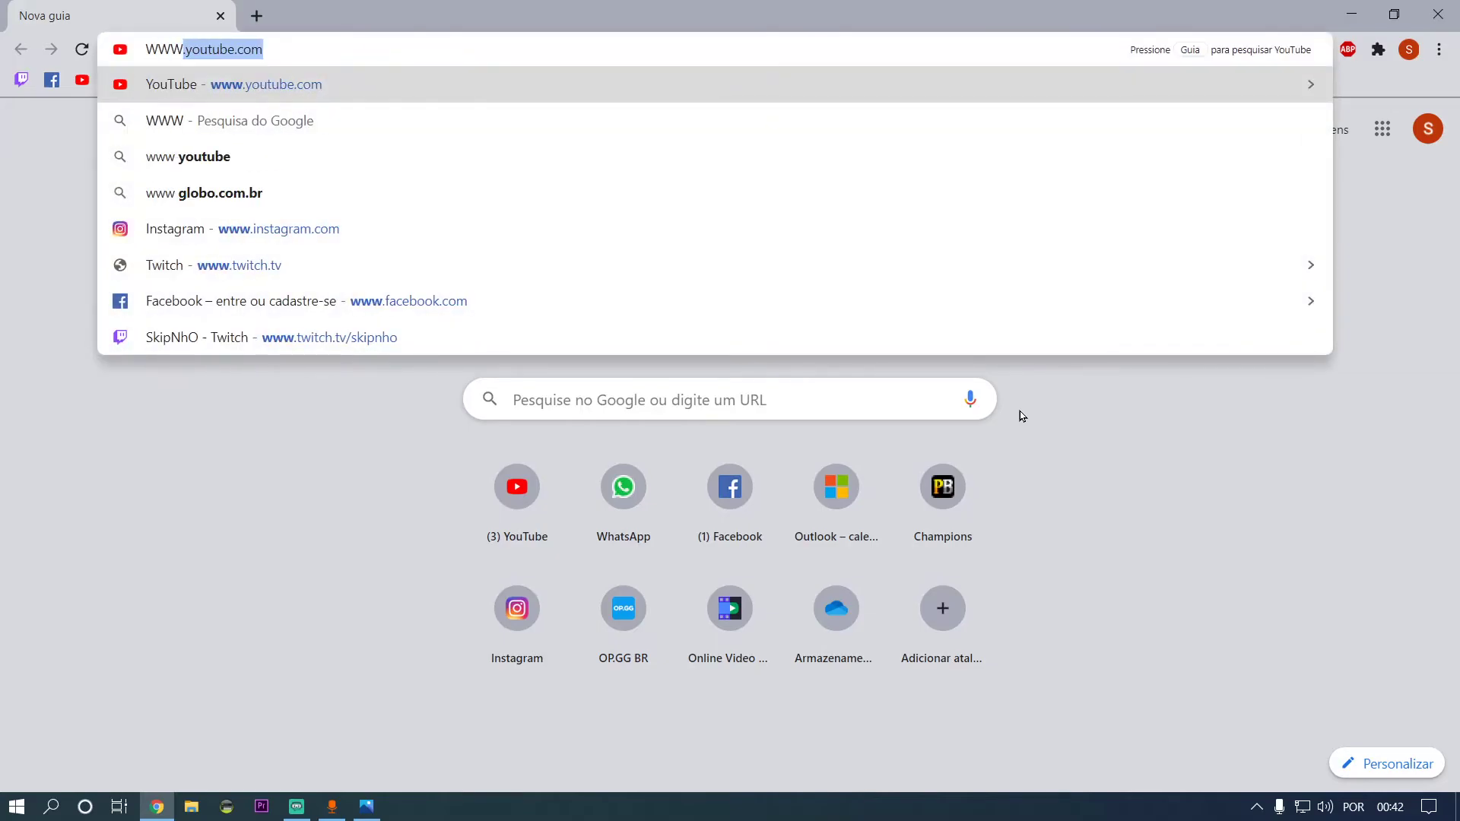
type("ROBOTICA")
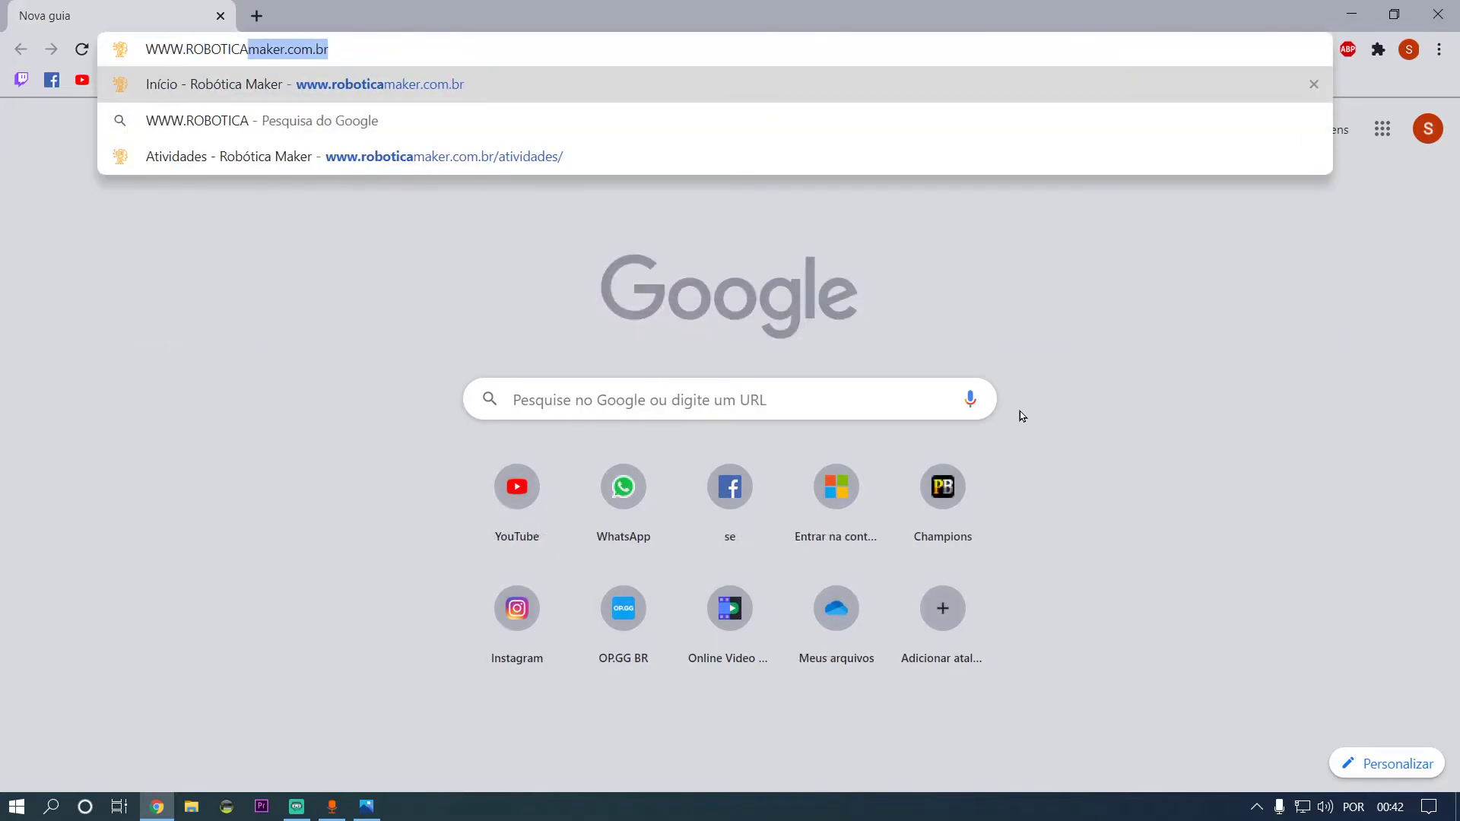
type("MAKER.COM.BR")
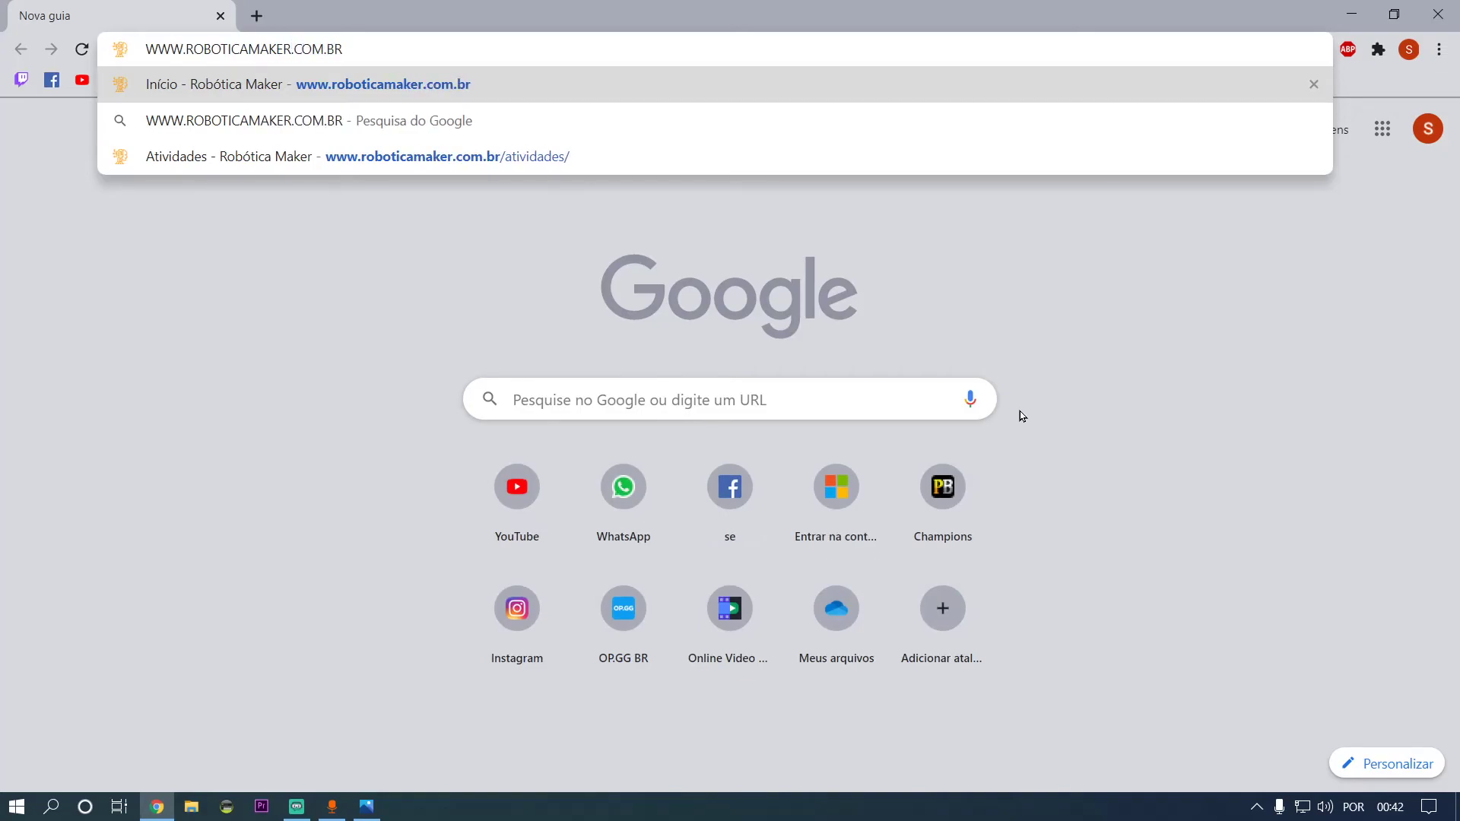
key("Return")
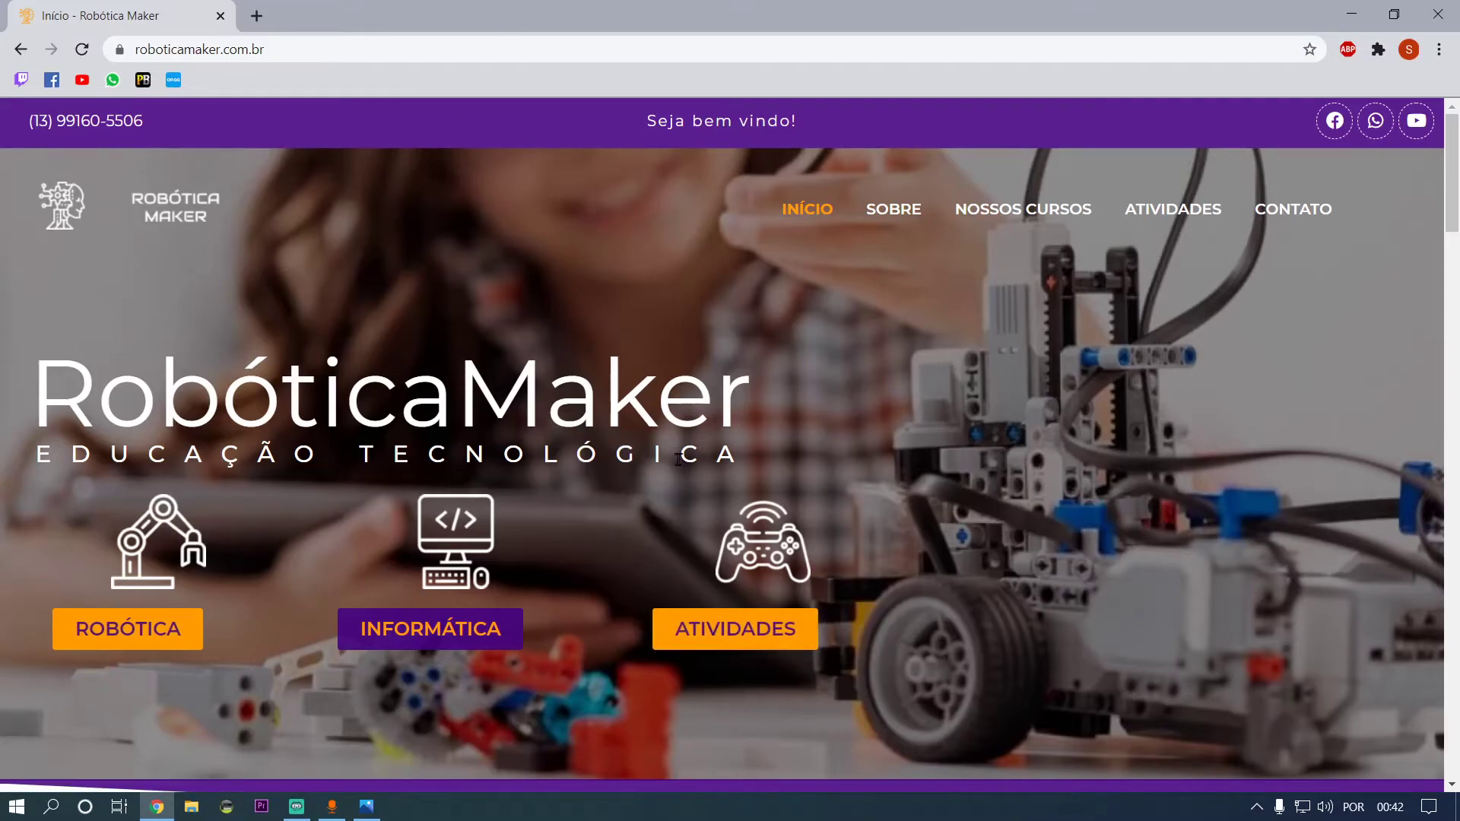
Go to the site's Fundamental I activities and open the MATEMÁTICA ATÉ 20 game collection
left_click(739, 624)
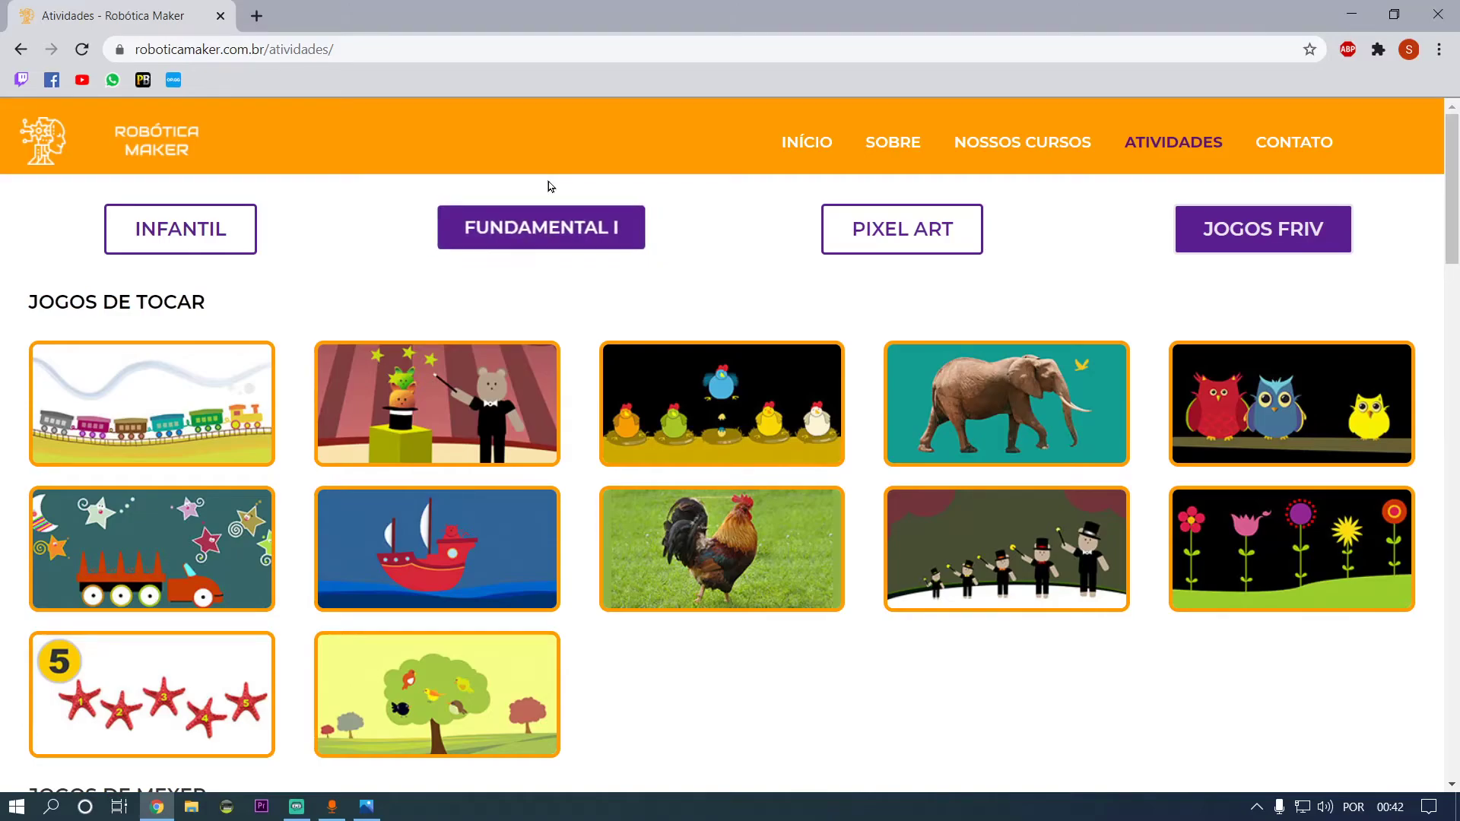
left_click(575, 235)
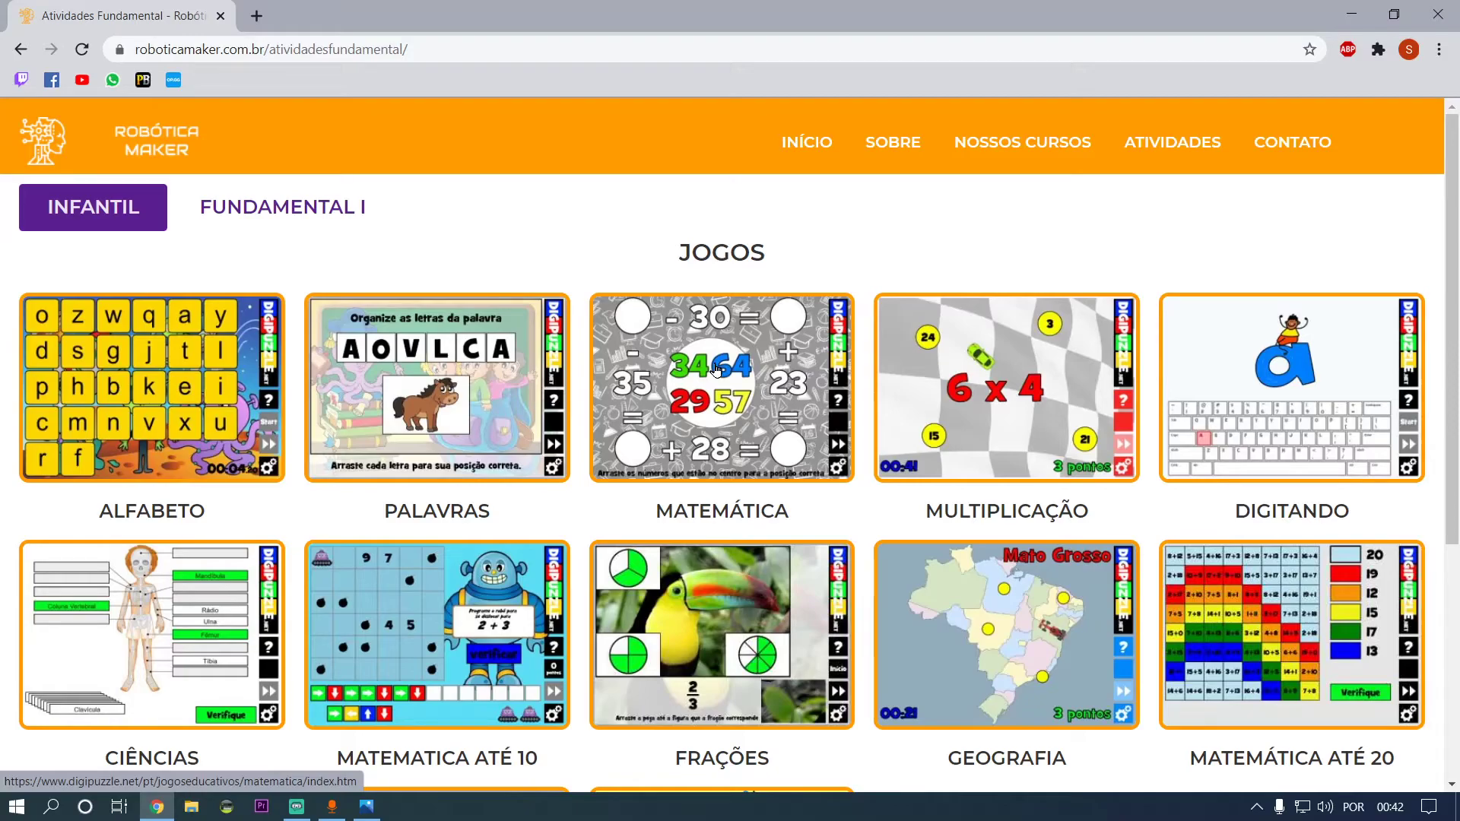
scroll(715, 370, "down", 5)
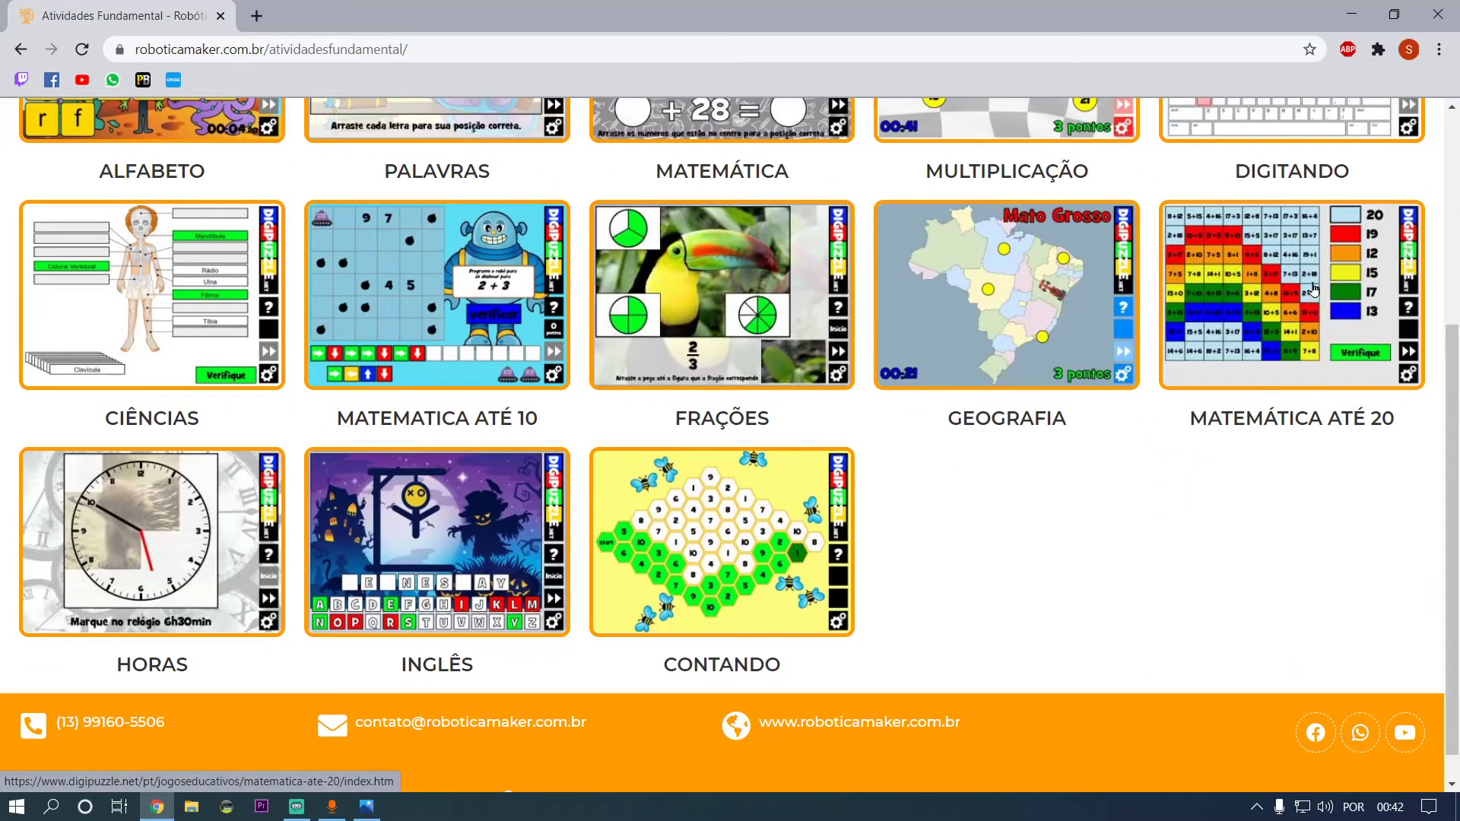
left_click(1284, 286)
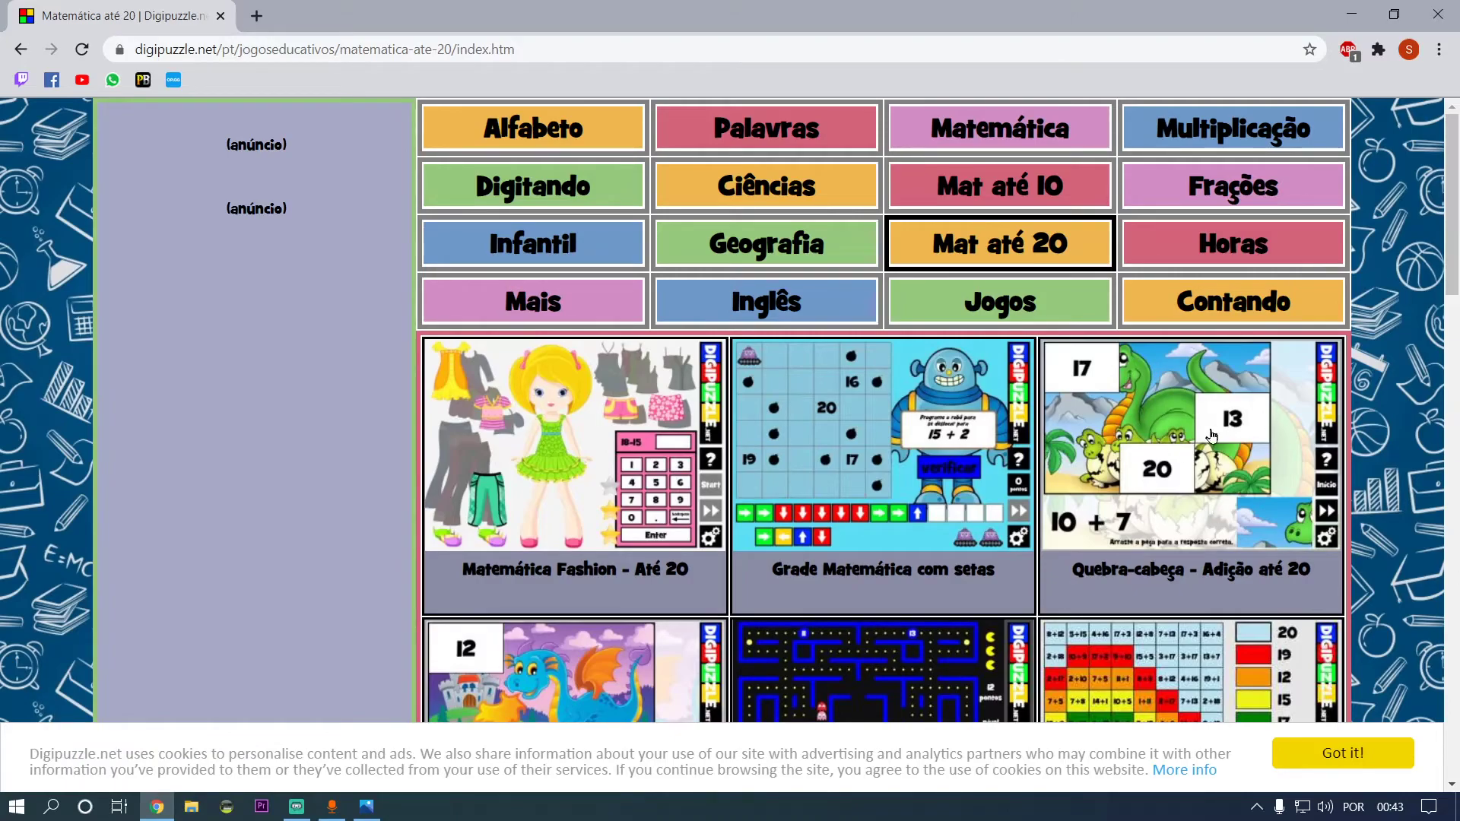
Launch the Quebra-cabeça - Adição até 20 puzzle from the Mat até 20 games
scroll(1217, 435, "down", 2)
scroll(1217, 435, "down", 2)
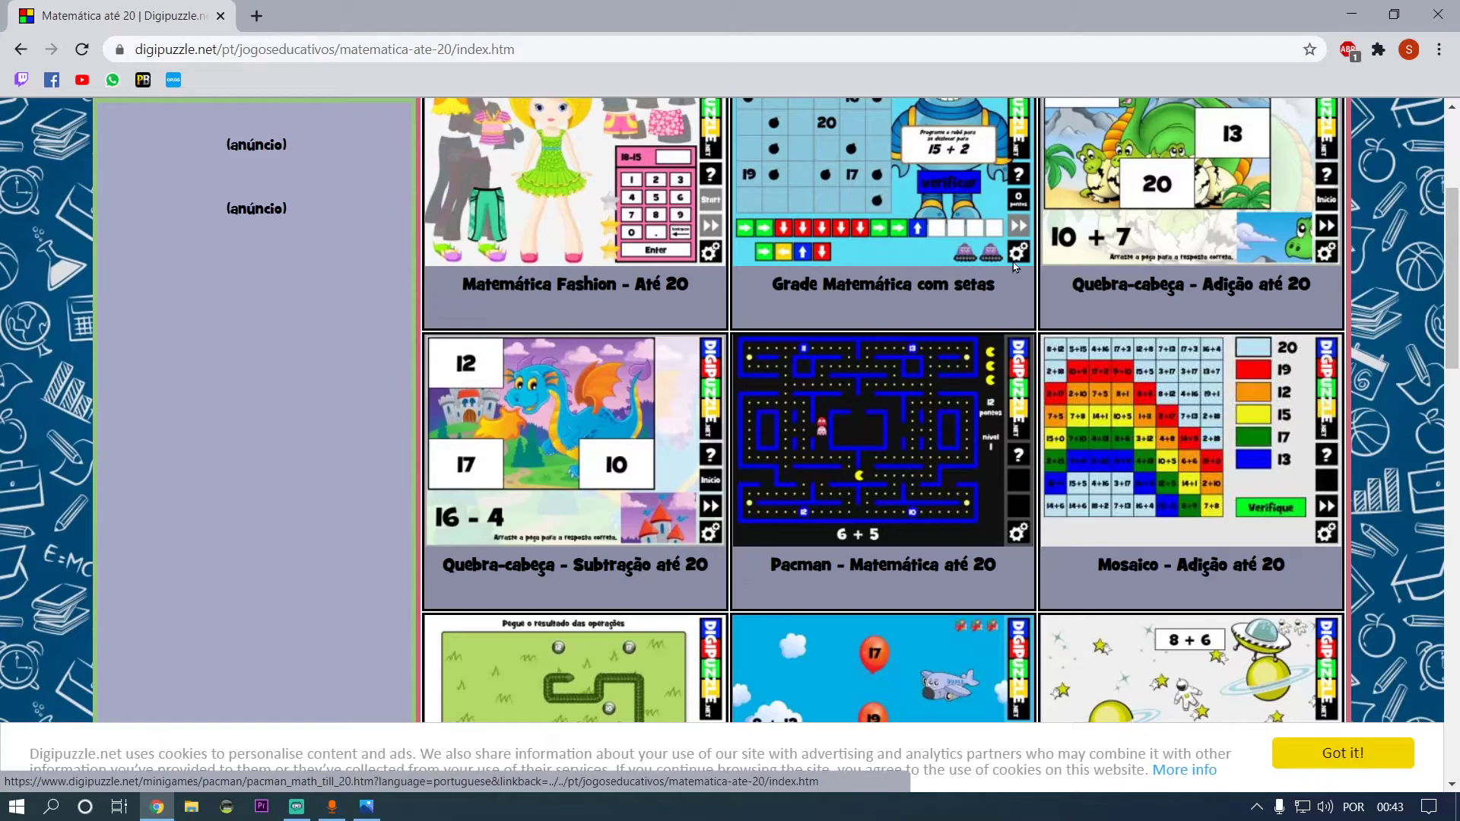
left_click(1204, 156)
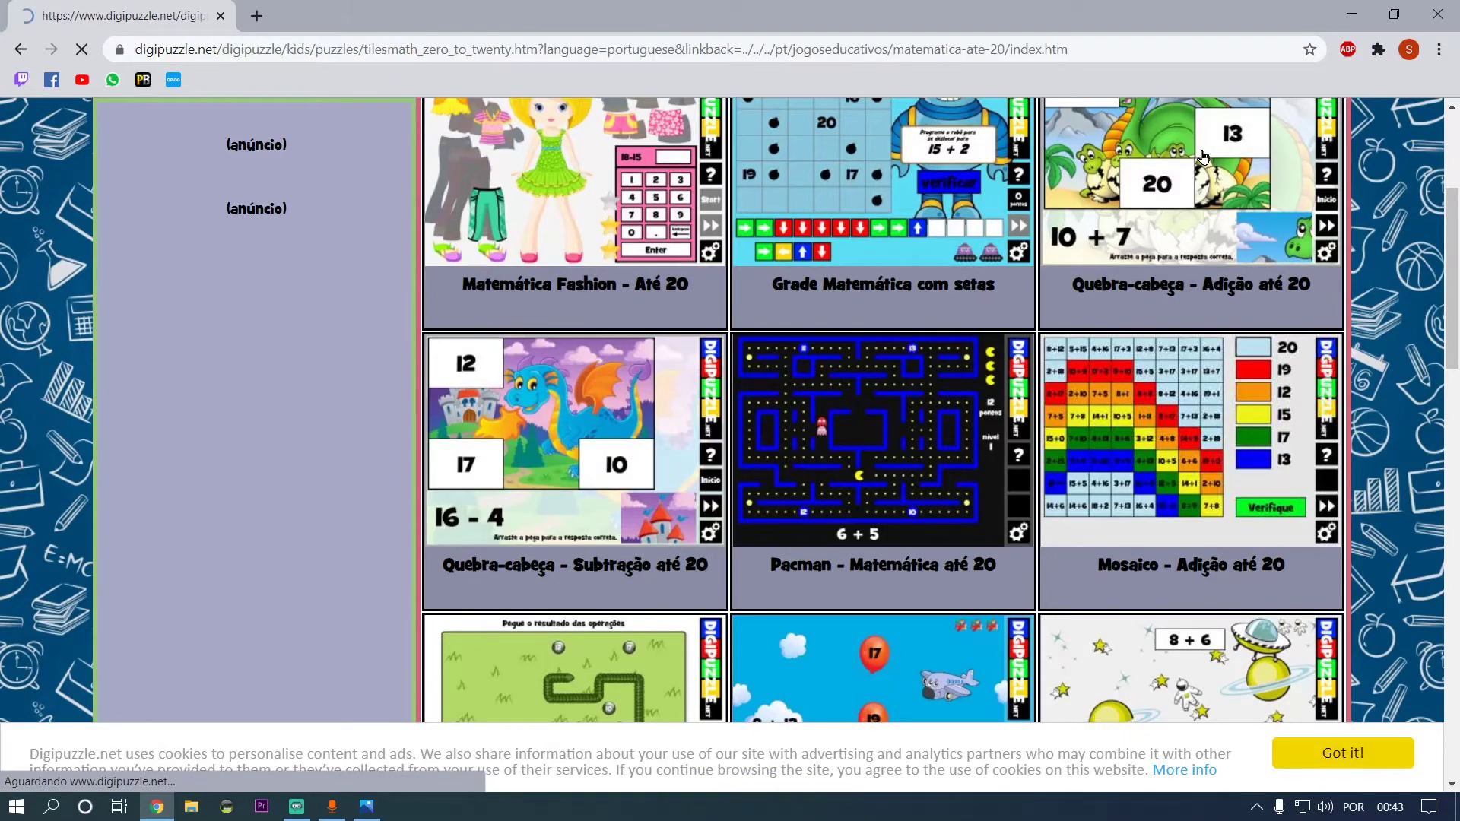